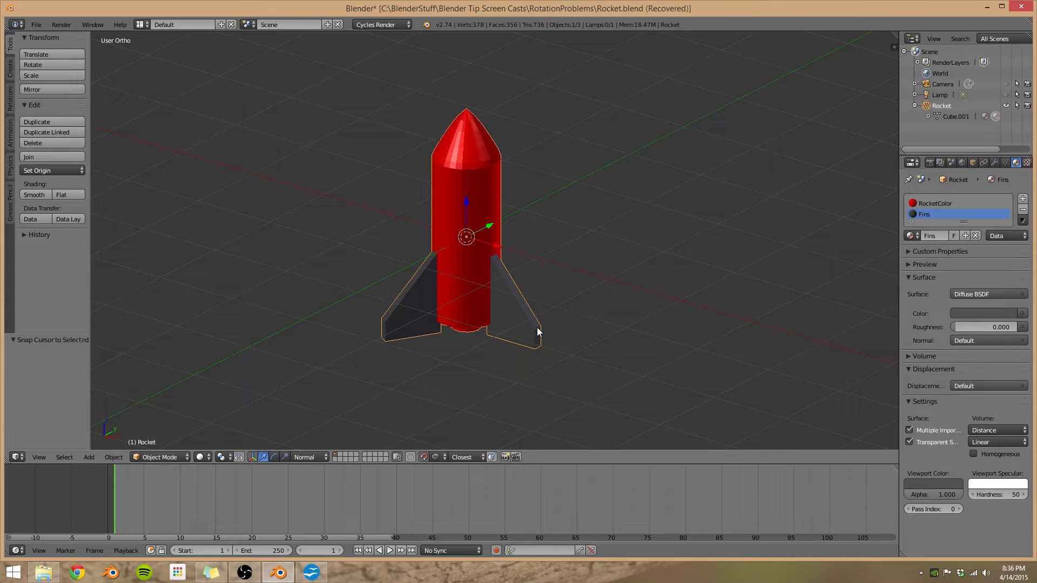
# Key the rocket's rotation upright at frame 1 and turned 90° about Y at frame 24
pyautogui.press('i')
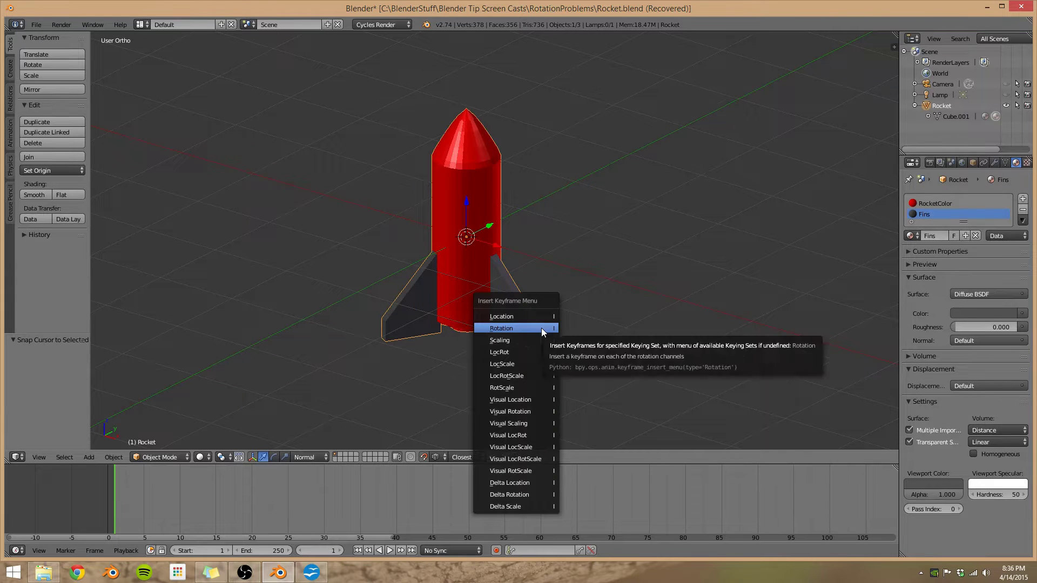
pyautogui.click(541, 329)
pyautogui.click(327, 550)
pyautogui.write('24')
pyautogui.press('Return')
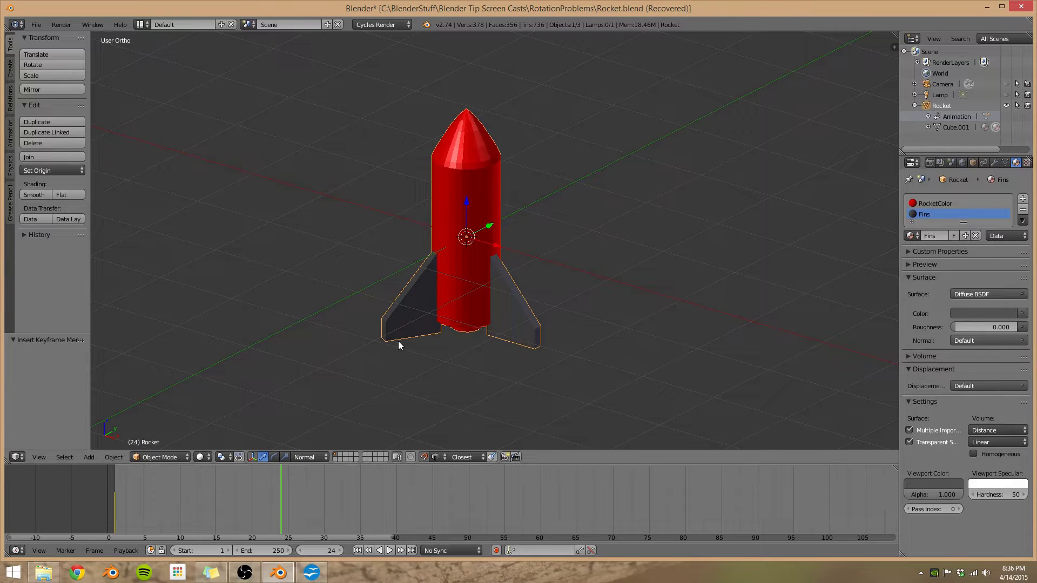
pyautogui.write('r')
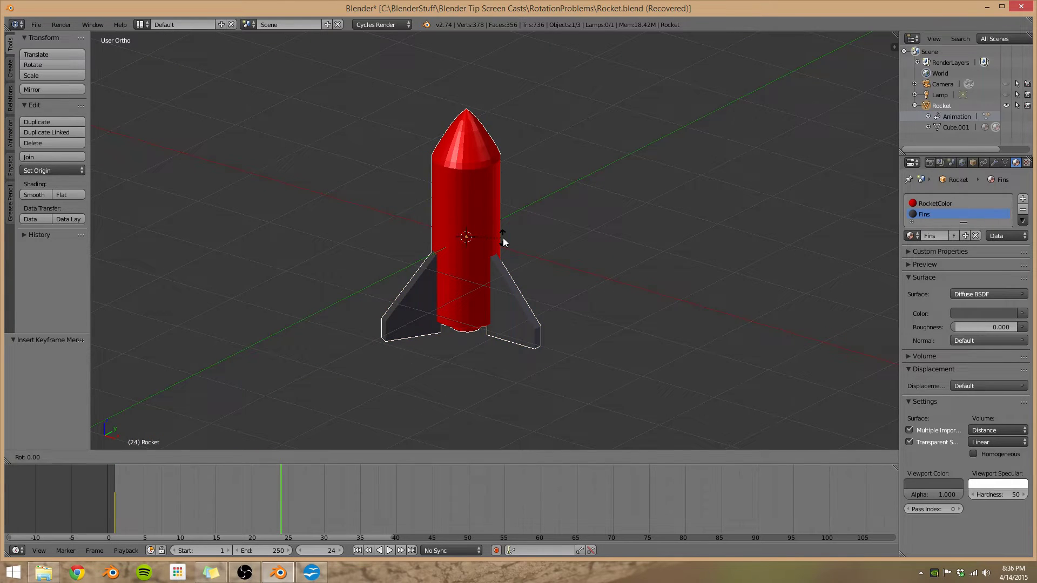
pyautogui.write('y90')
pyautogui.press('Return')
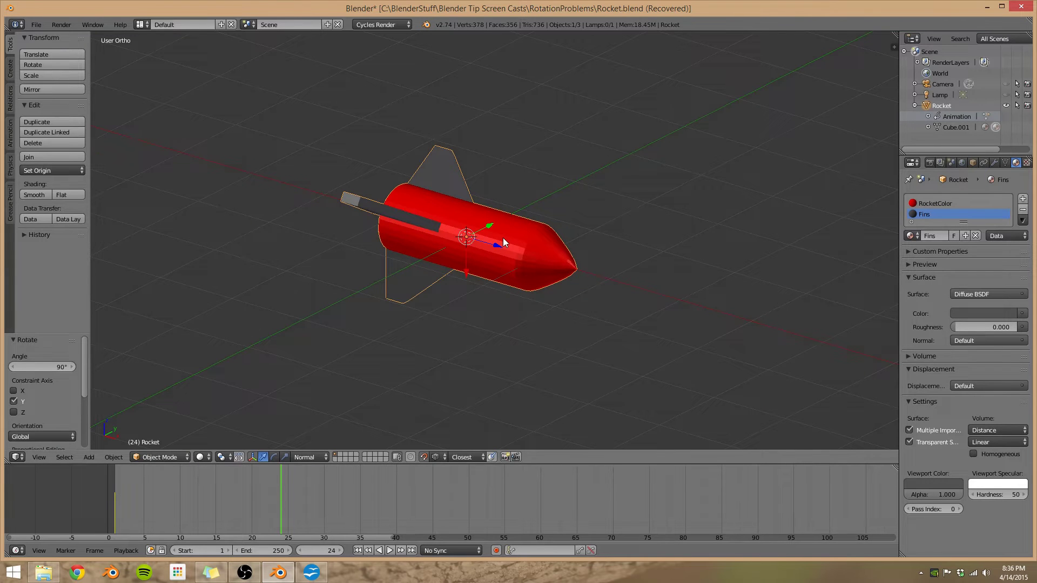
pyautogui.press('i')
pyautogui.click(633, 199)
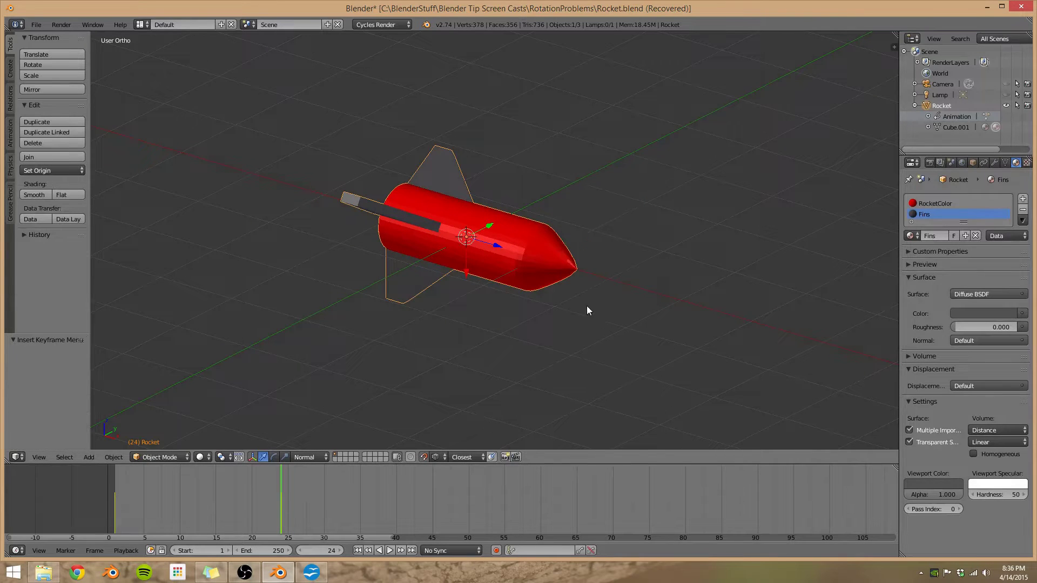
# Key a further 90° rotation about X at frame 48
pyautogui.moveTo(346, 505); pyautogui.dragTo(280, 488)
pyautogui.click(318, 550)
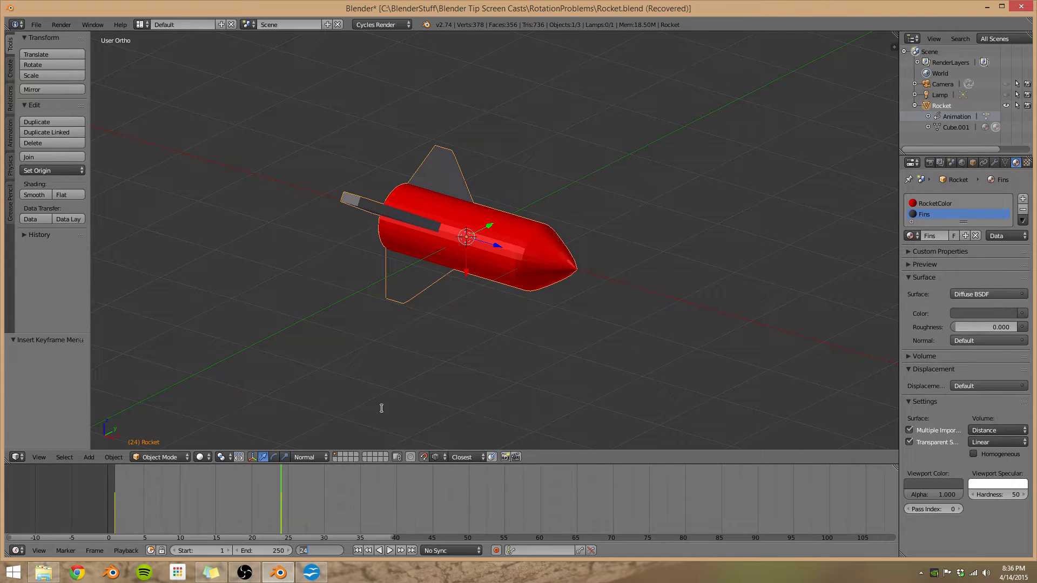
pyautogui.write('48')
pyautogui.press('Return')
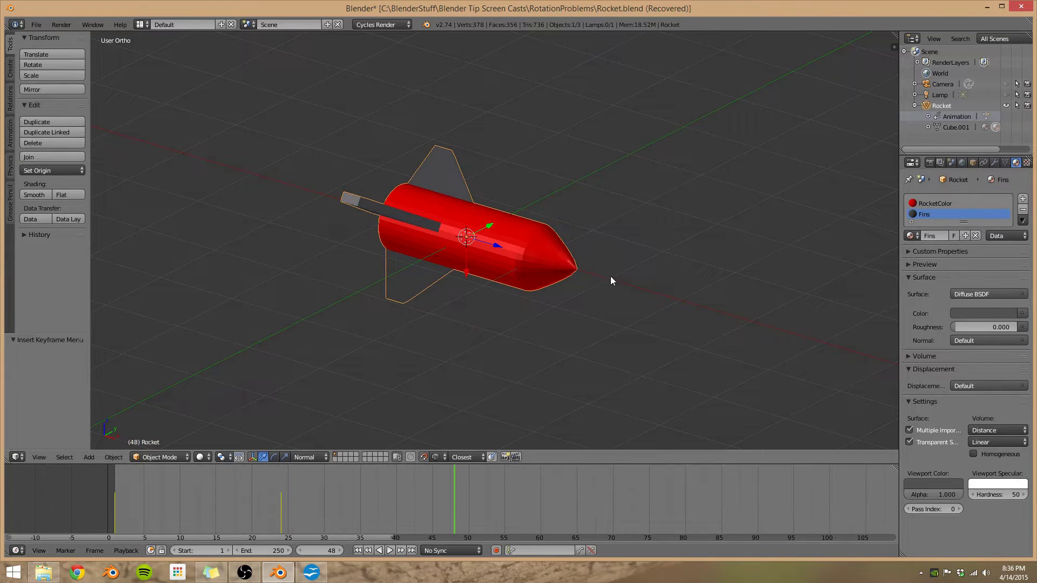
pyautogui.write('rx90')
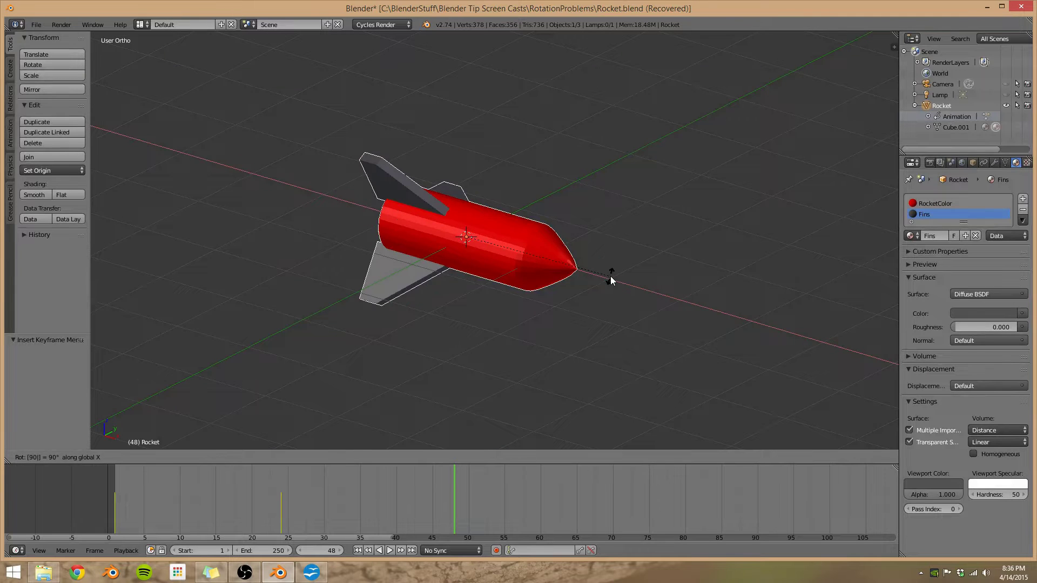
pyautogui.press('Return')
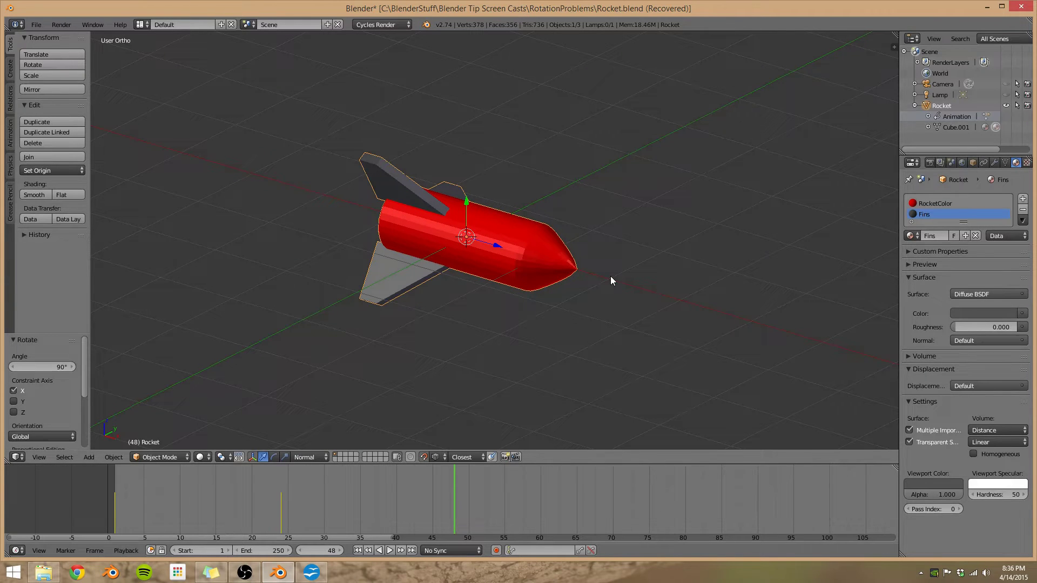
pyautogui.press('i')
pyautogui.click(610, 276)
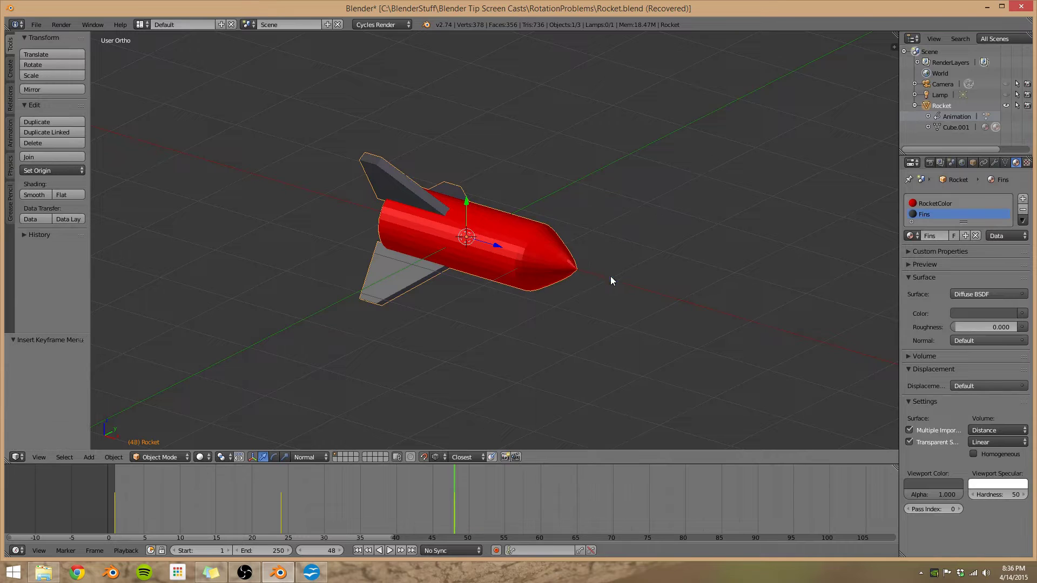
# Play the rotation animation from frame 1 and stop it
pyautogui.click(358, 551)
pyautogui.click(391, 550)
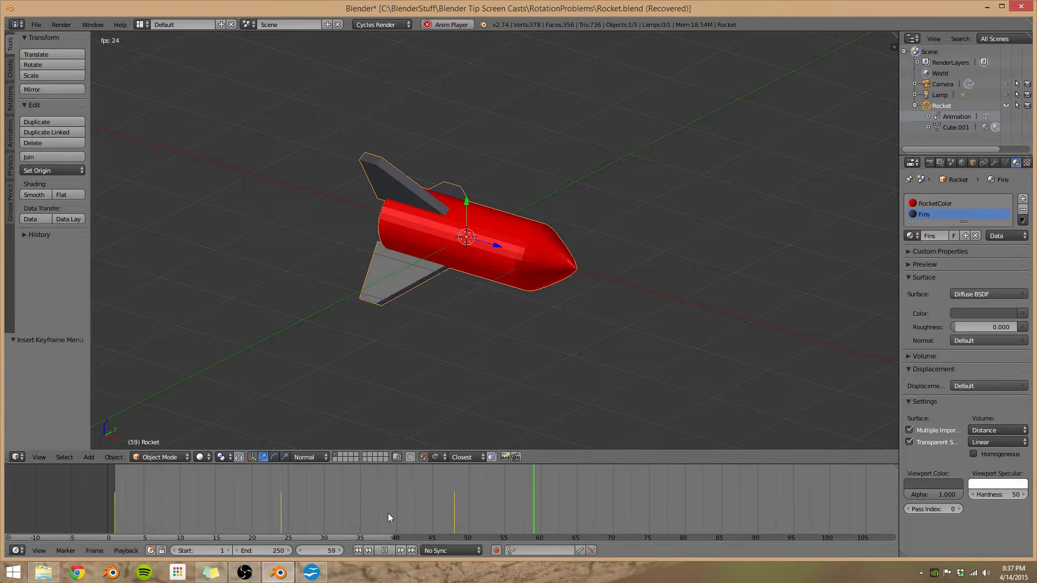
pyautogui.click(384, 550)
# Scrub back toward frame 24 and try, then cancel, a free rotation about X
pyautogui.moveTo(471, 499); pyautogui.dragTo(282, 499)
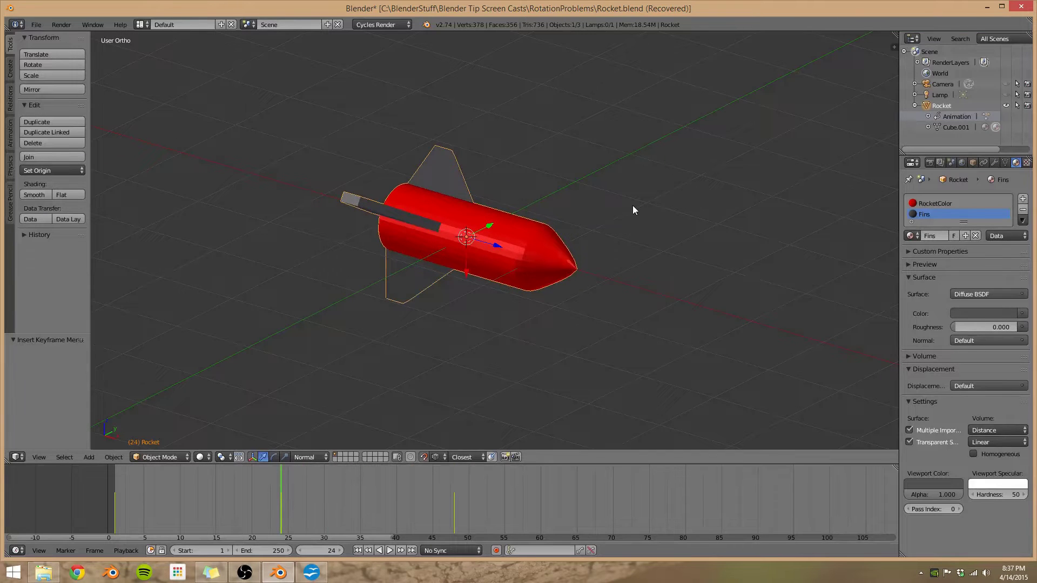
pyautogui.press('r')
pyautogui.press('x')
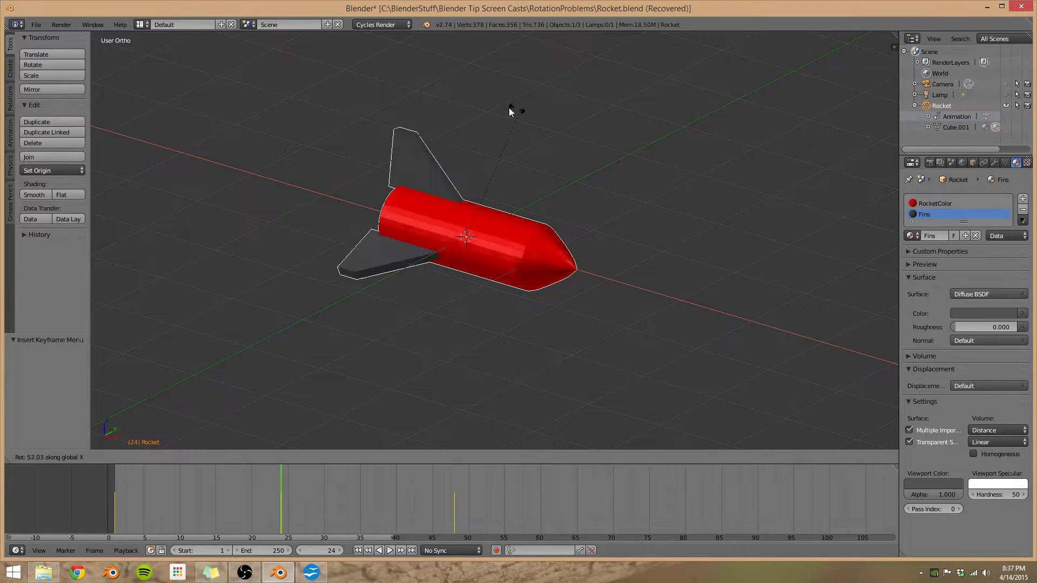
pyautogui.click(612, 412)
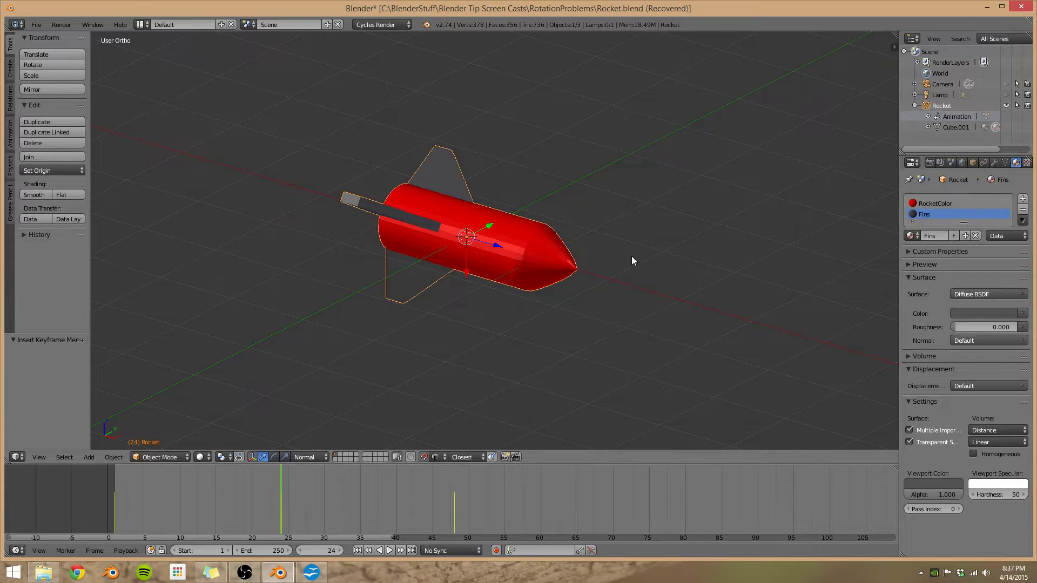
# Show the N sidebar, inspect the XYZ Euler rotation mode list unchanged, and scrub frames 2–22
pyautogui.press('n')
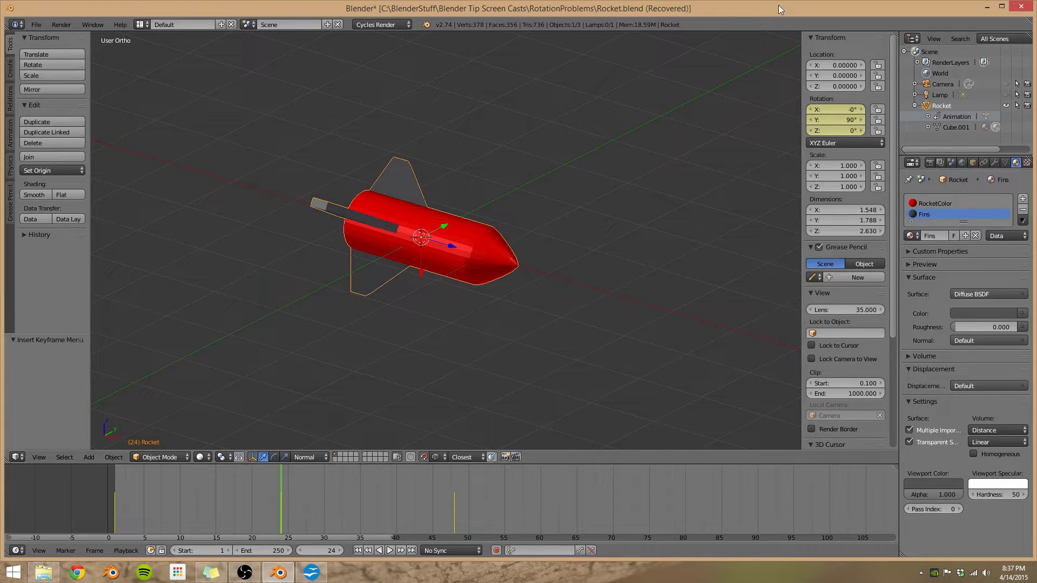
pyautogui.click(836, 143)
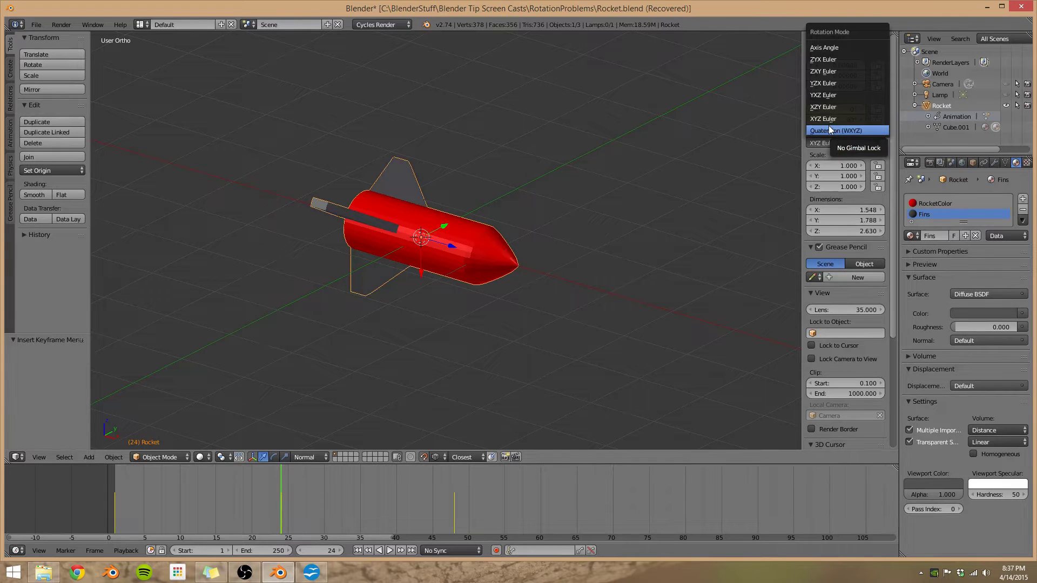
pyautogui.click(831, 120)
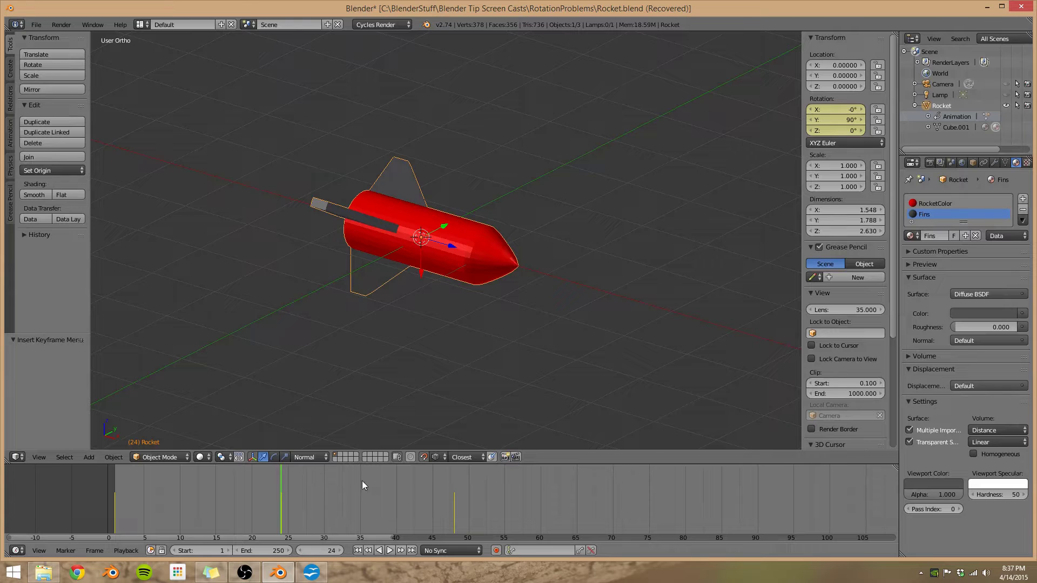
pyautogui.moveTo(279, 474); pyautogui.dragTo(452, 486)
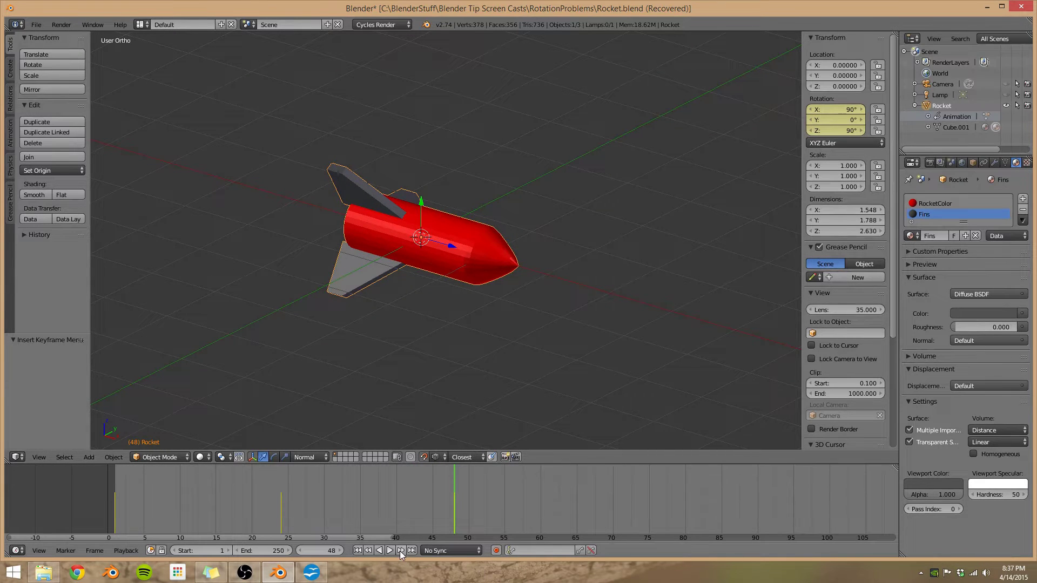
# From frame 1, switch the rocket to YXZ Euler rotation and delete its existing animation
pyautogui.click(358, 551)
pyautogui.click(859, 143)
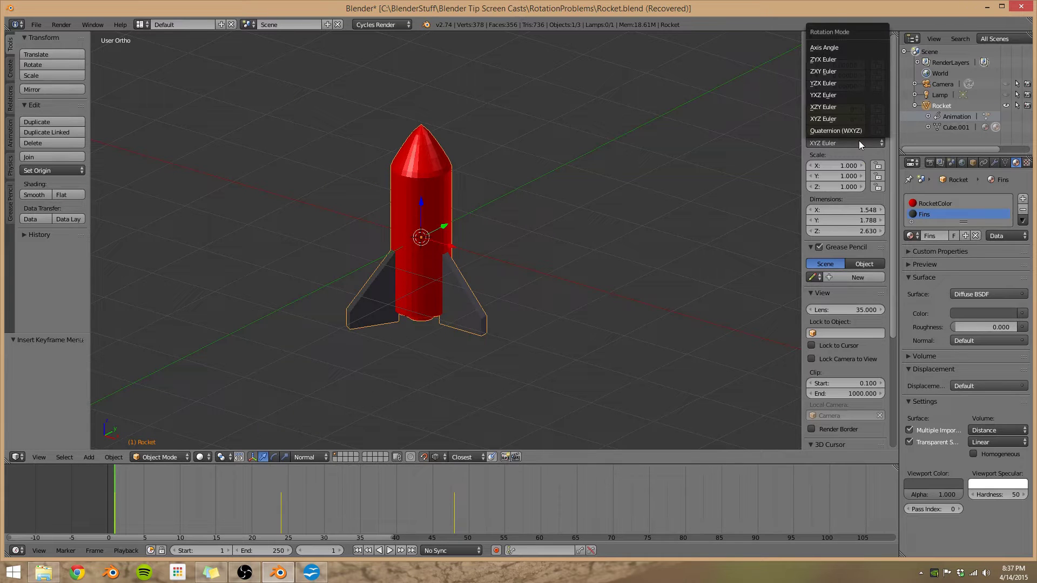
pyautogui.click(832, 100)
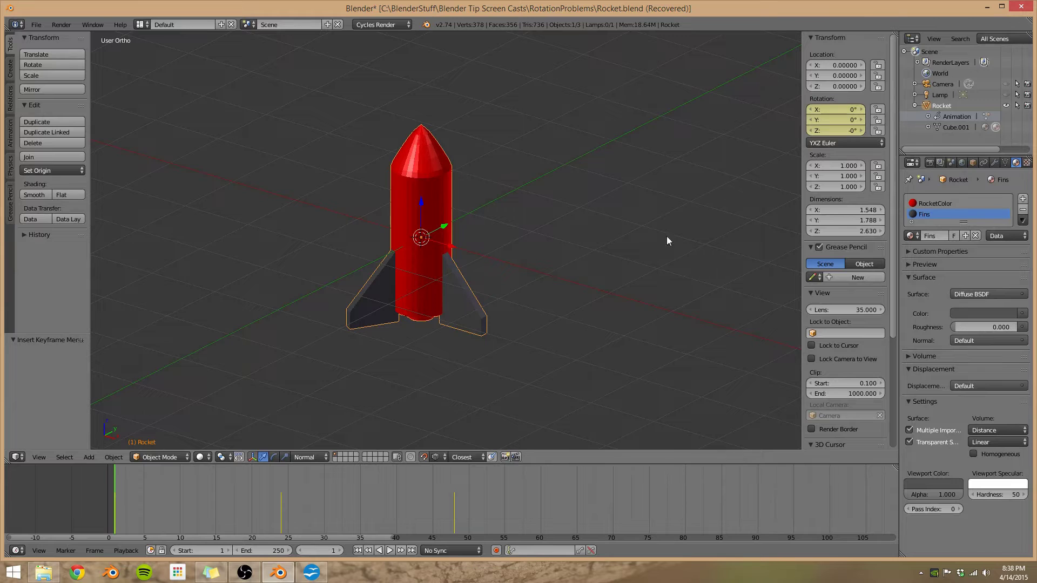
pyautogui.rightClick(956, 116)
pyautogui.click(955, 115)
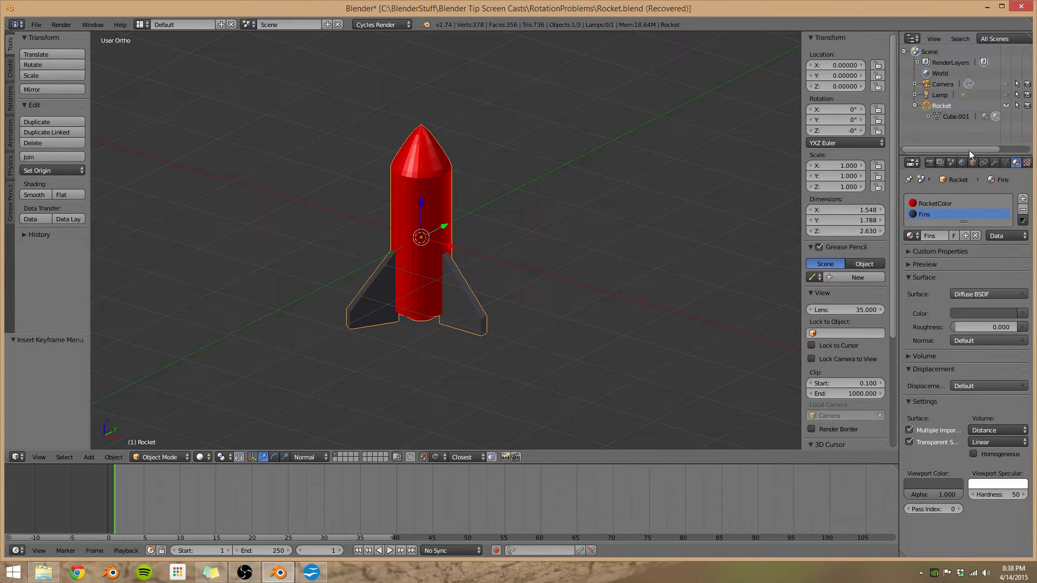
# Key the rocket's upright rotation at frame 1, then enter 23 as the current frame
pyautogui.press('i')
pyautogui.click(527, 284)
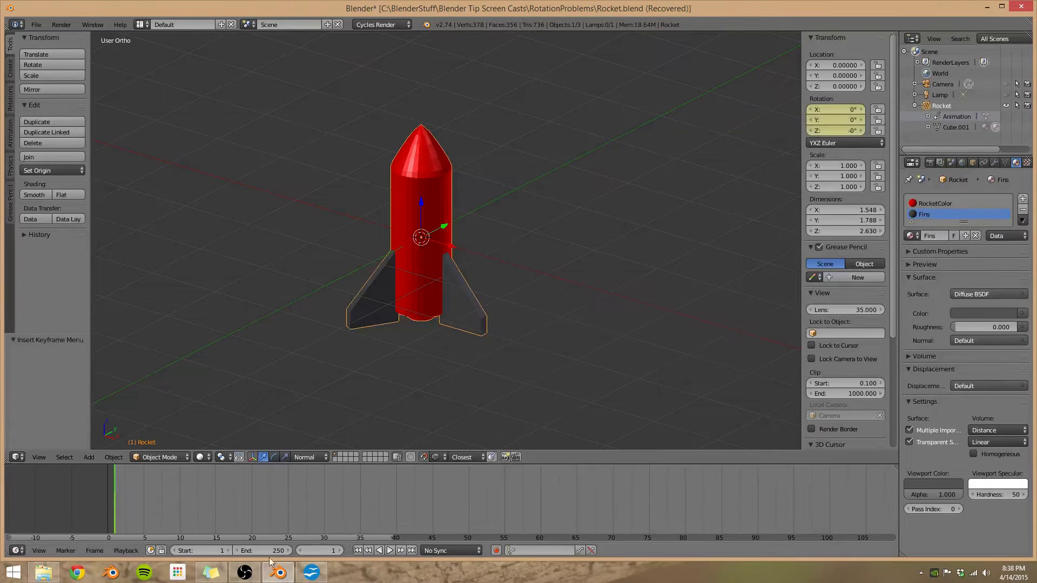
pyautogui.click(331, 550)
pyautogui.write('23')
# Rotate the rocket 90° about Y and key its rotation at frame 24
pyautogui.press('Return')
pyautogui.press('i')
pyautogui.write('ry90')
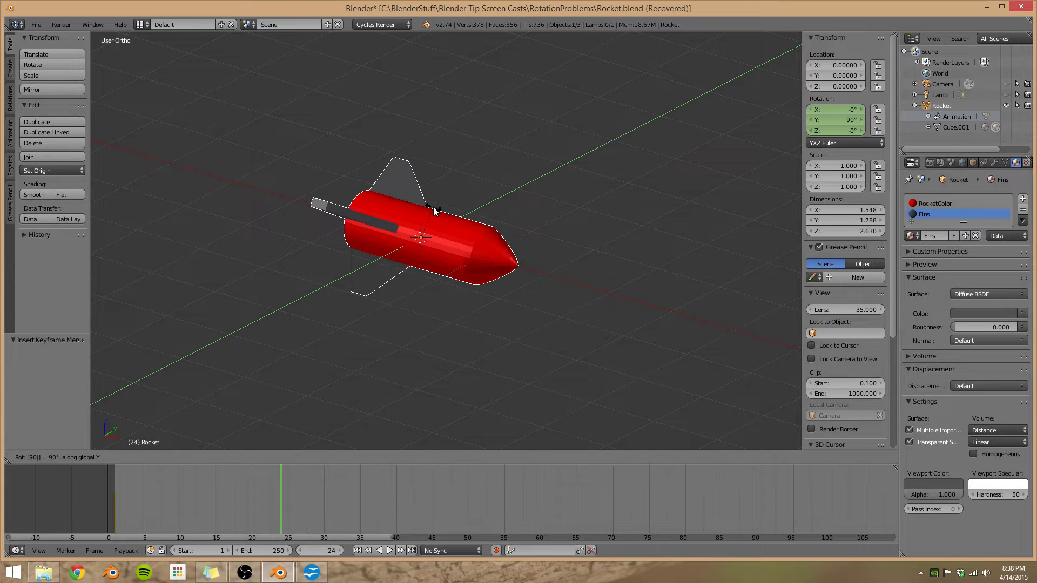
pyautogui.press('Return')
pyautogui.press('i')
pyautogui.click(433, 207)
# At frame 48, rotate the rocket 90° about X and key its rotation
pyautogui.click(321, 549)
pyautogui.write('48')
pyautogui.press('Return')
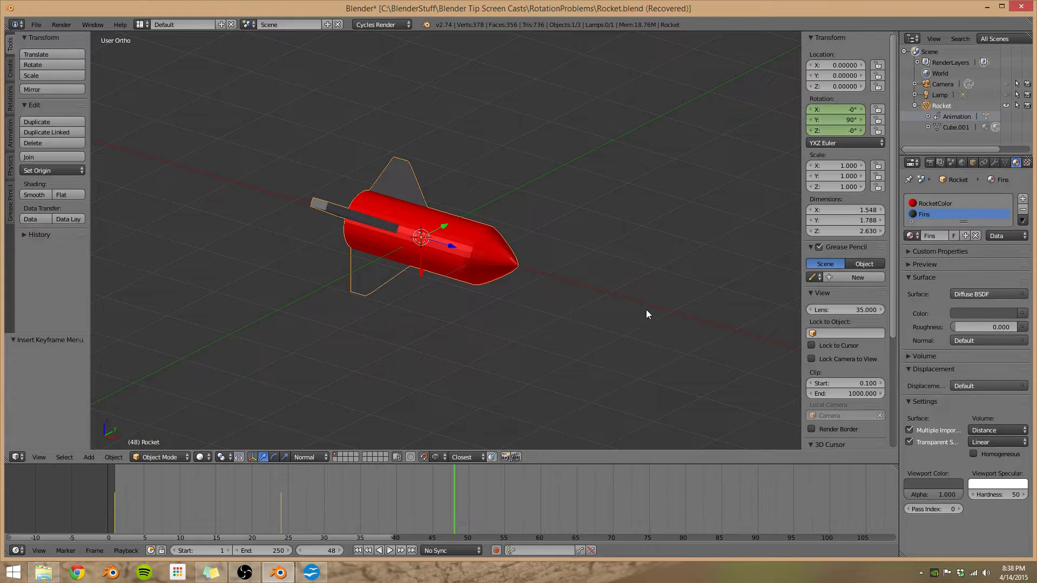
pyautogui.write('rx90')
pyautogui.press('Return')
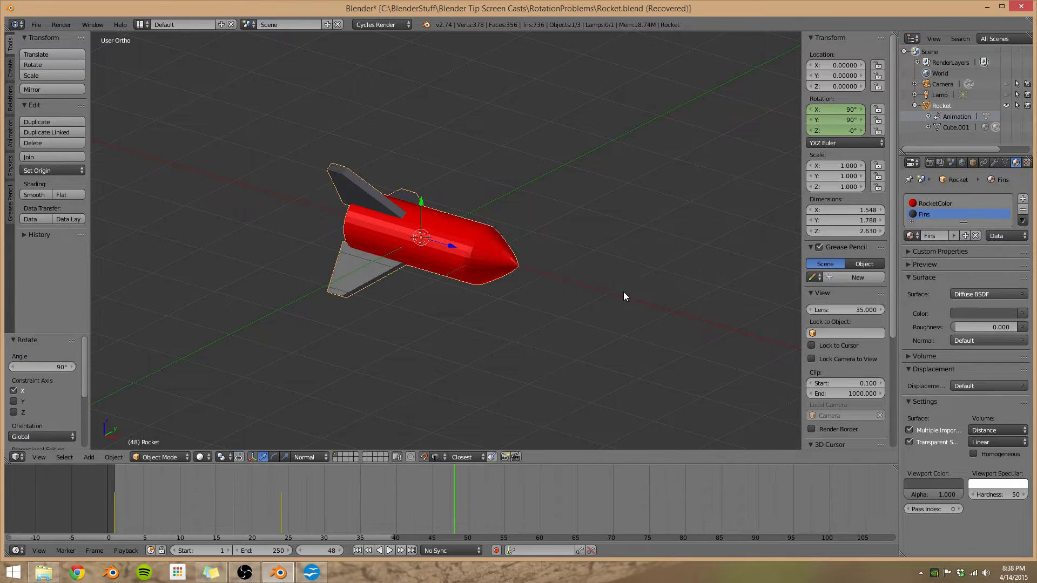
pyautogui.press('i')
pyautogui.click(624, 292)
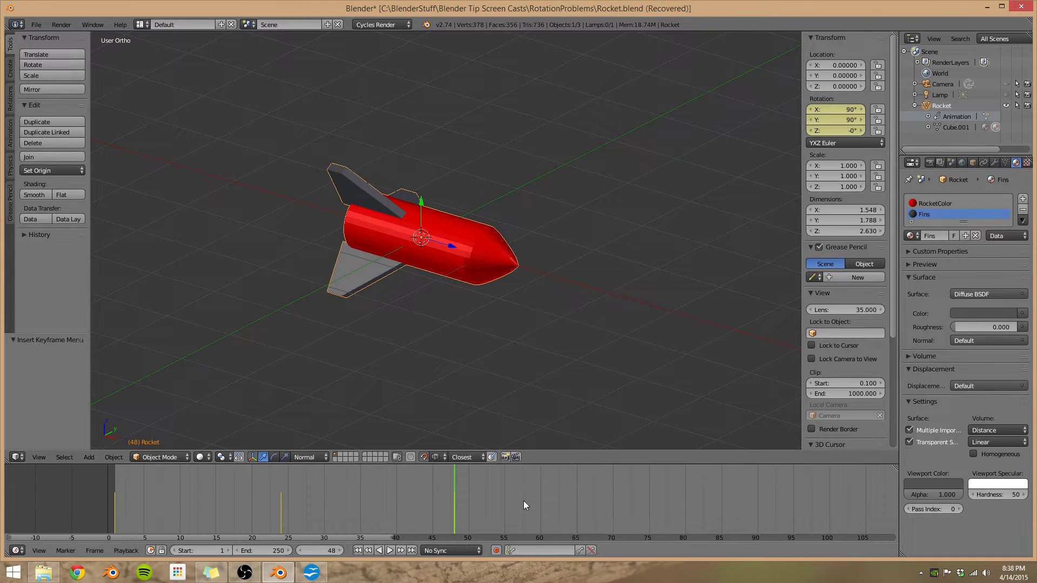
# Play the re-keyed animation from frame 1, stop, and scrub to about frame 35
pyautogui.click(358, 550)
pyautogui.click(390, 551)
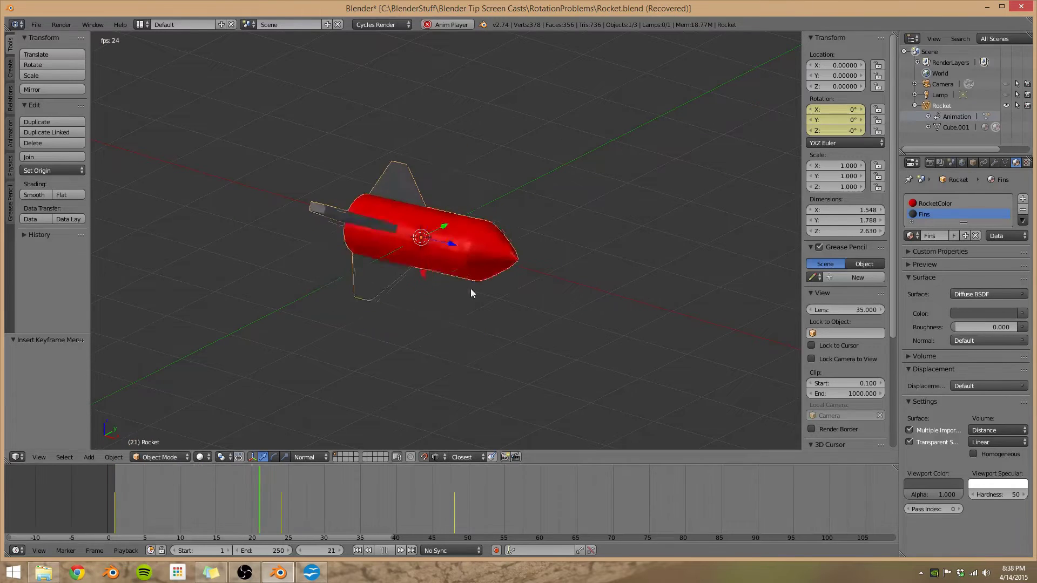
pyautogui.hotkey('alt', 'a')
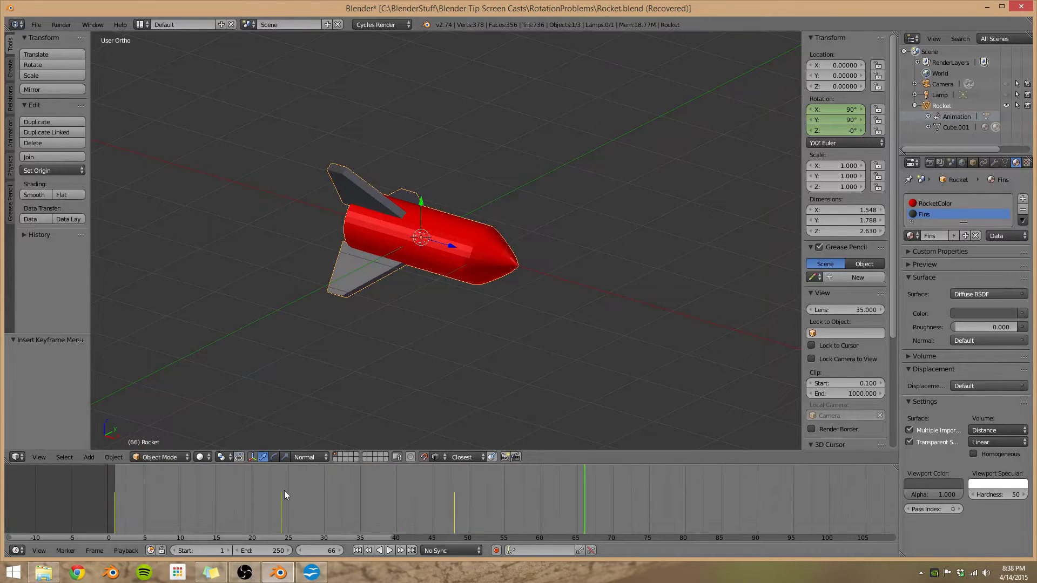
pyautogui.moveTo(257, 479); pyautogui.dragTo(452, 500)
# At frame 72, rotate the rocket -90° about Y, key its rotation, and scrub back to preview
pyautogui.keyDown('ctrl'); pyautogui.hscroll(2, 470, 507); pyautogui.keyUp('ctrl')
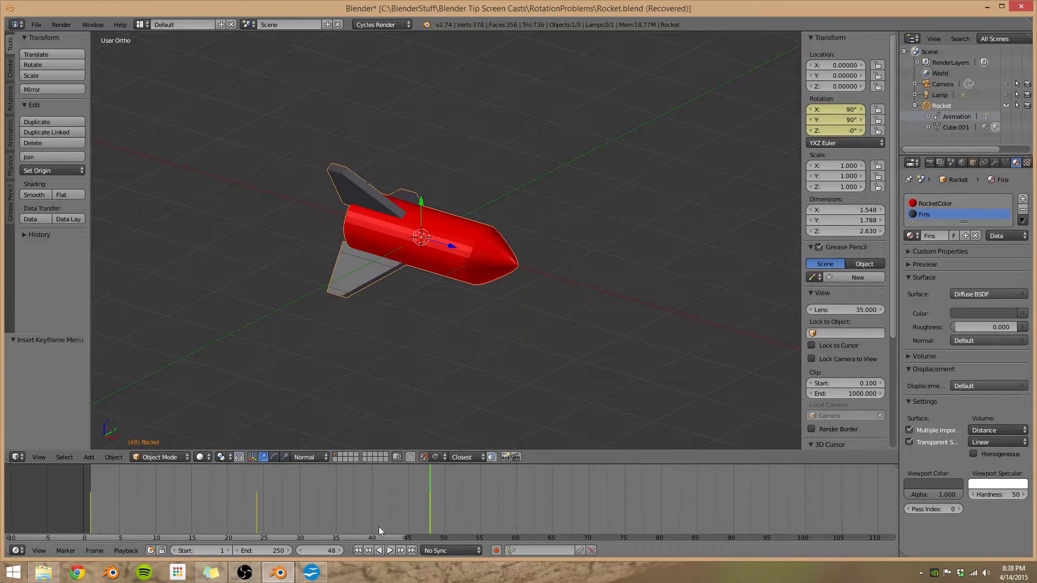
pyautogui.click(332, 550)
pyautogui.write('72')
pyautogui.press('Return')
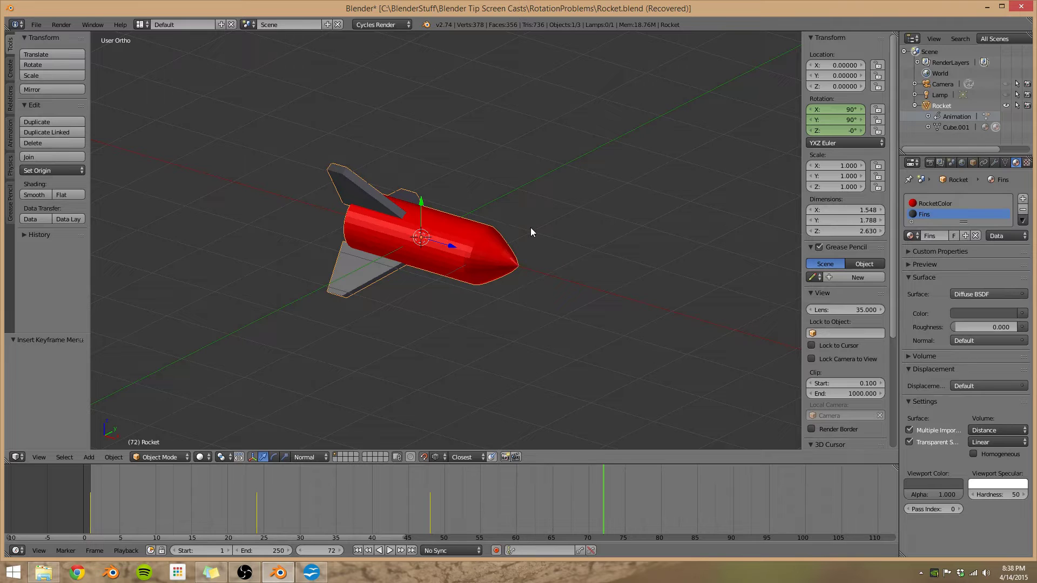
pyautogui.write('ry')
pyautogui.write('-90')
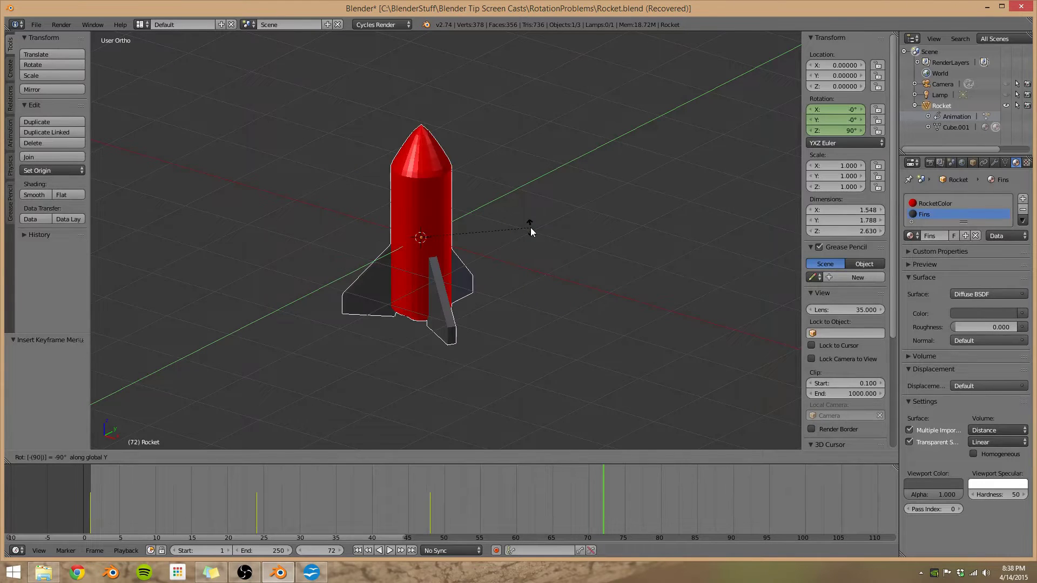
pyautogui.press('Return')
pyautogui.press('i')
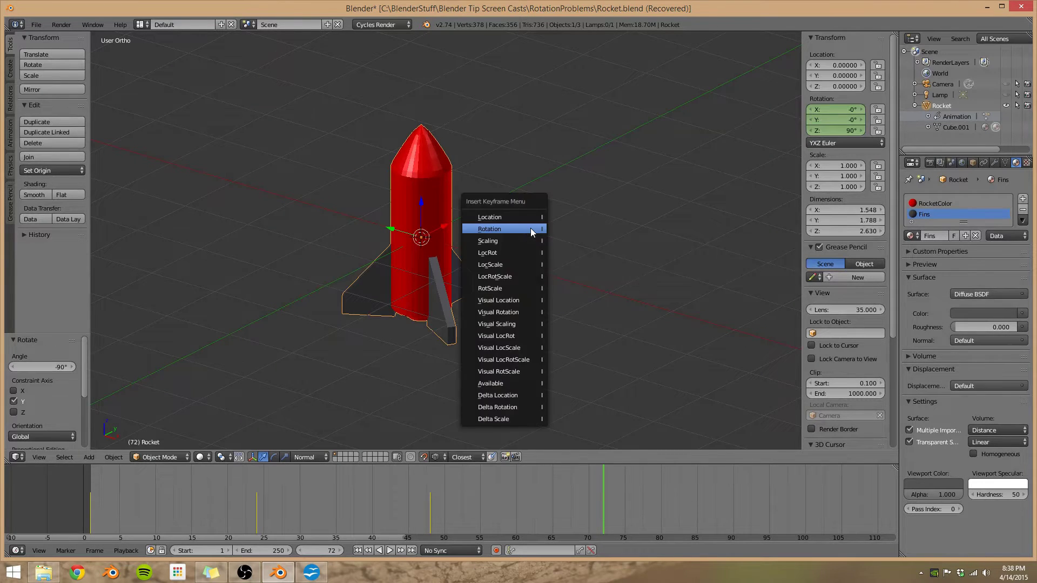
pyautogui.click(533, 233)
pyautogui.moveTo(312, 506); pyautogui.dragTo(91, 497)
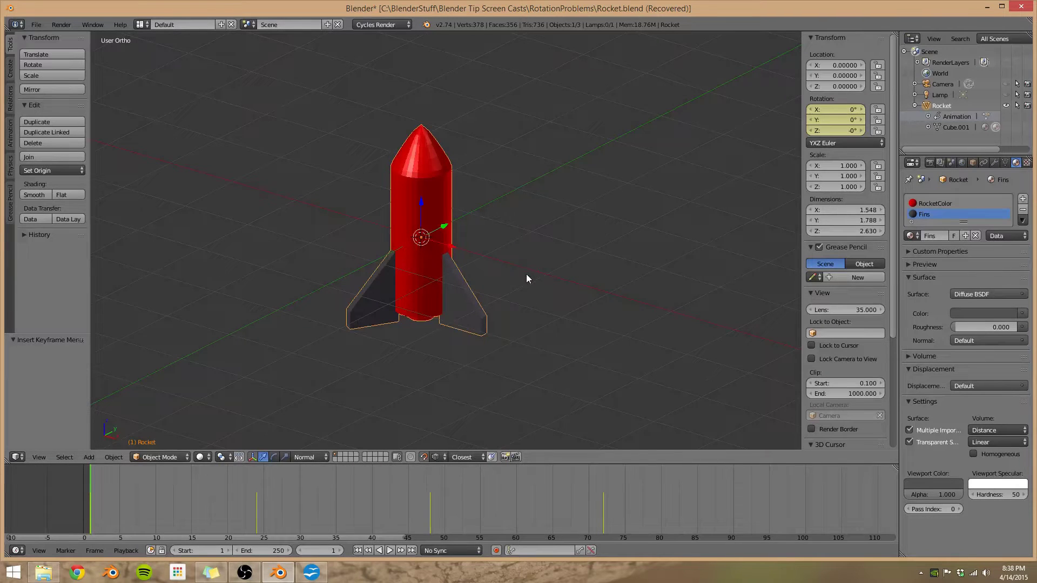
# Set the rocket's rotation mode to Quaternion (WXYZ) and bring up its animation data options in the Outliner
pyautogui.click(818, 144)
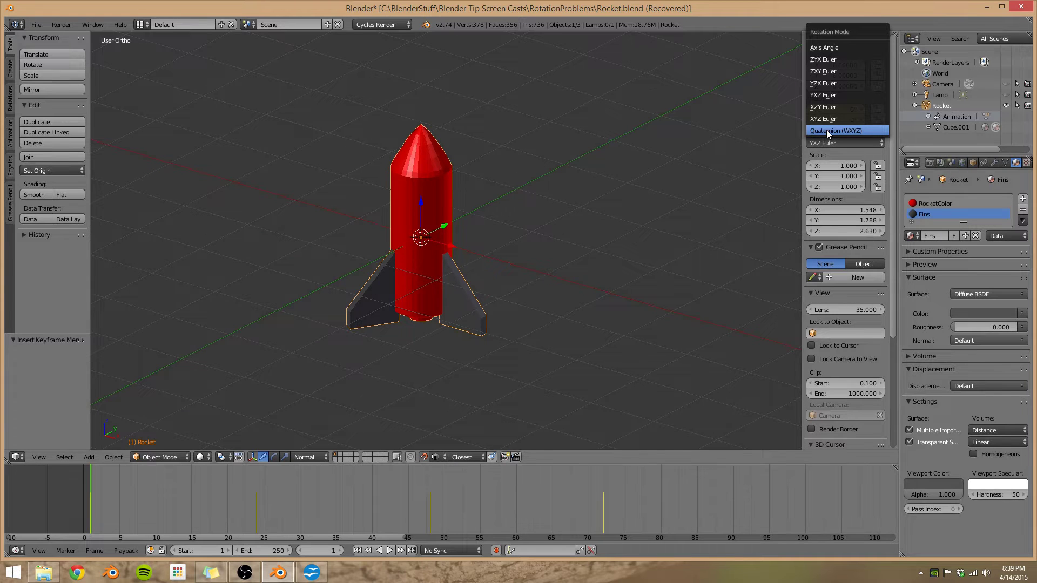
pyautogui.click(831, 130)
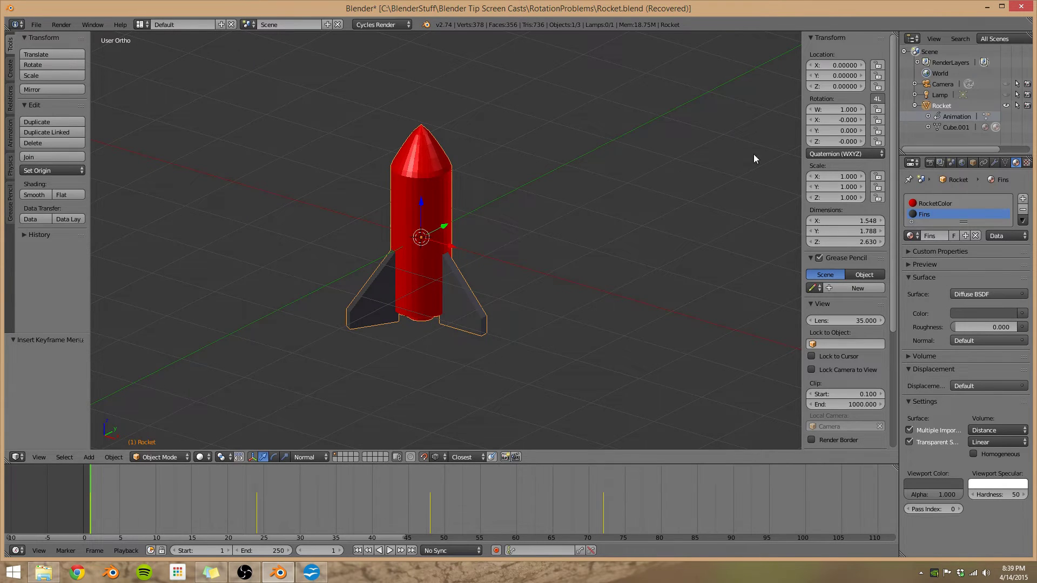
pyautogui.rightClick(946, 120)
# Clear the rocket's old animation and key its rotation again in quaternion form
pyautogui.click(946, 120)
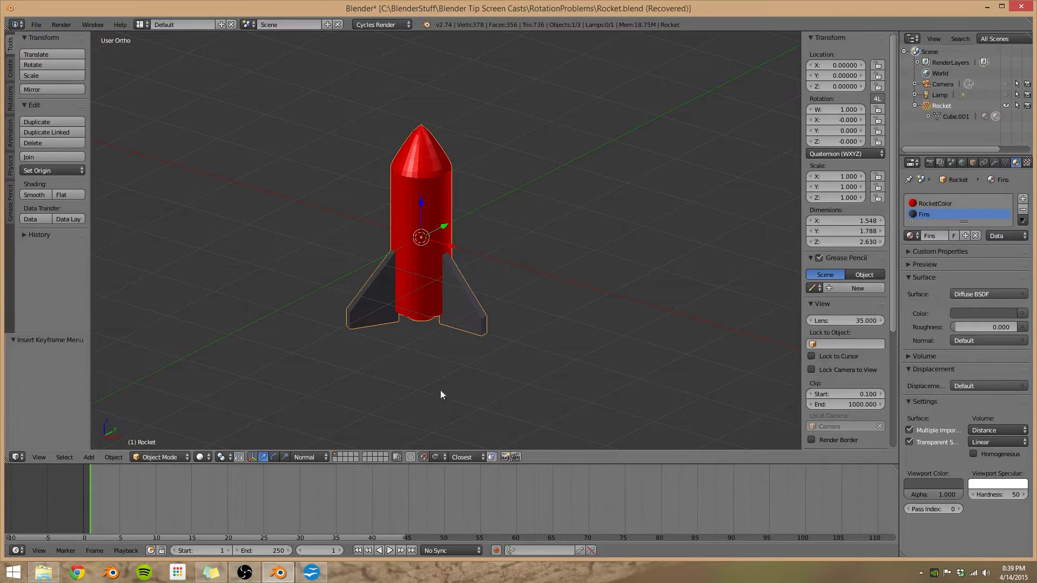
pyautogui.press('i')
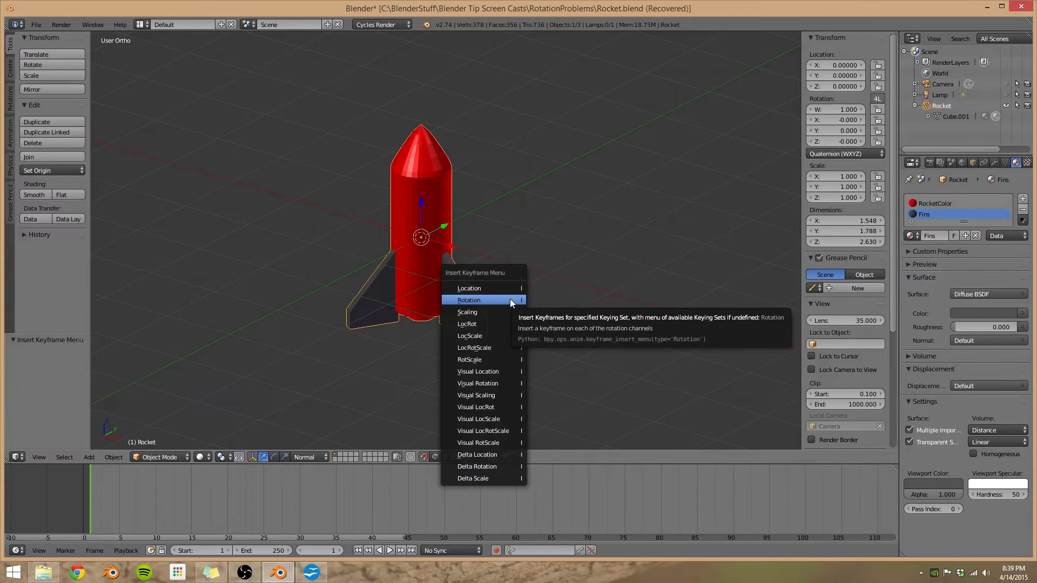
pyautogui.click(510, 299)
pyautogui.click(340, 551)
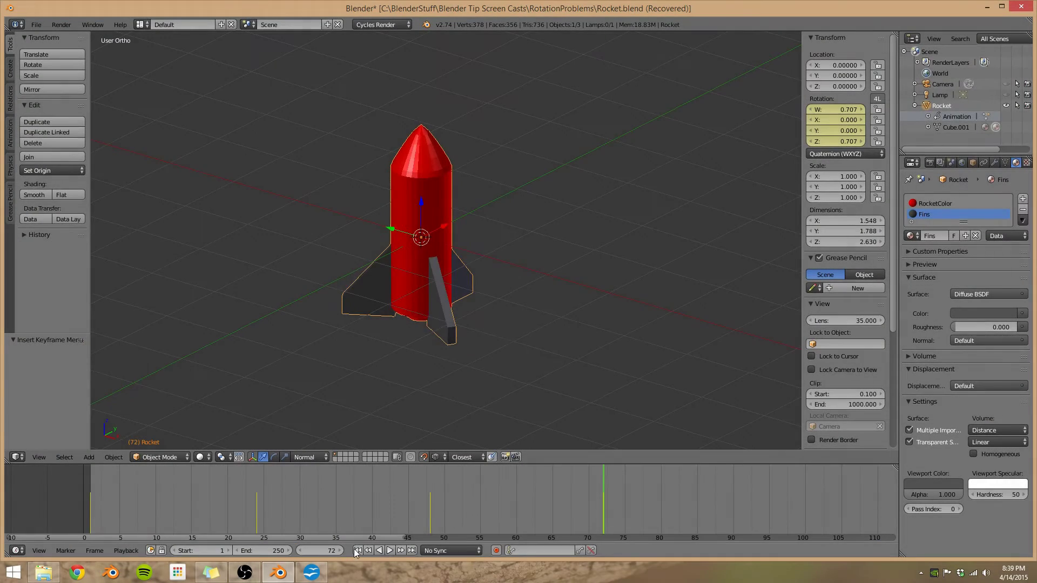
# Play the quaternion animation from frame 1, pause, and scrub to the horizontal pose at frame 48
pyautogui.click(357, 550)
pyautogui.click(389, 550)
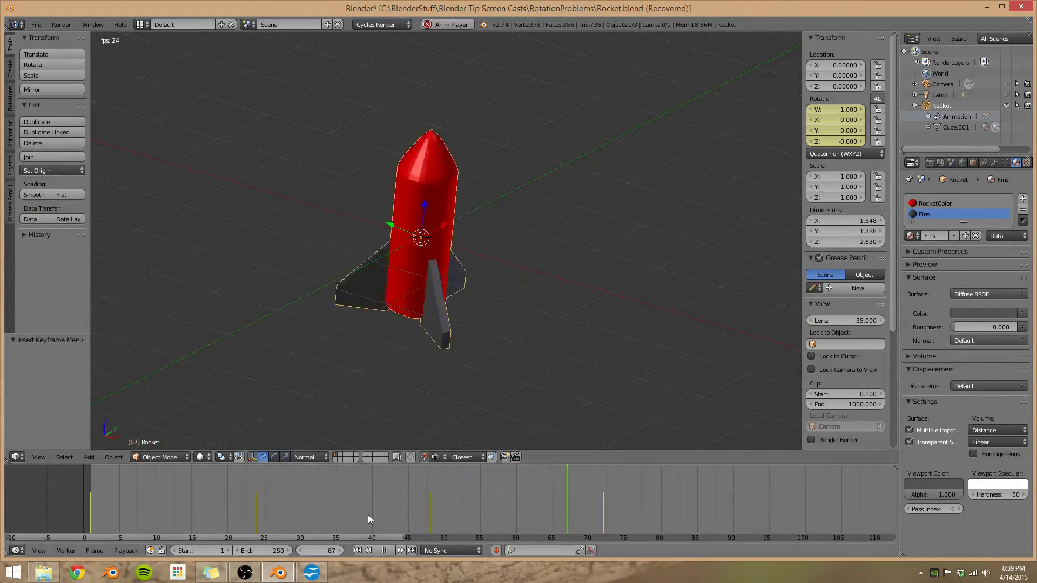
pyautogui.click(384, 550)
pyautogui.moveTo(248, 504); pyautogui.dragTo(430, 497)
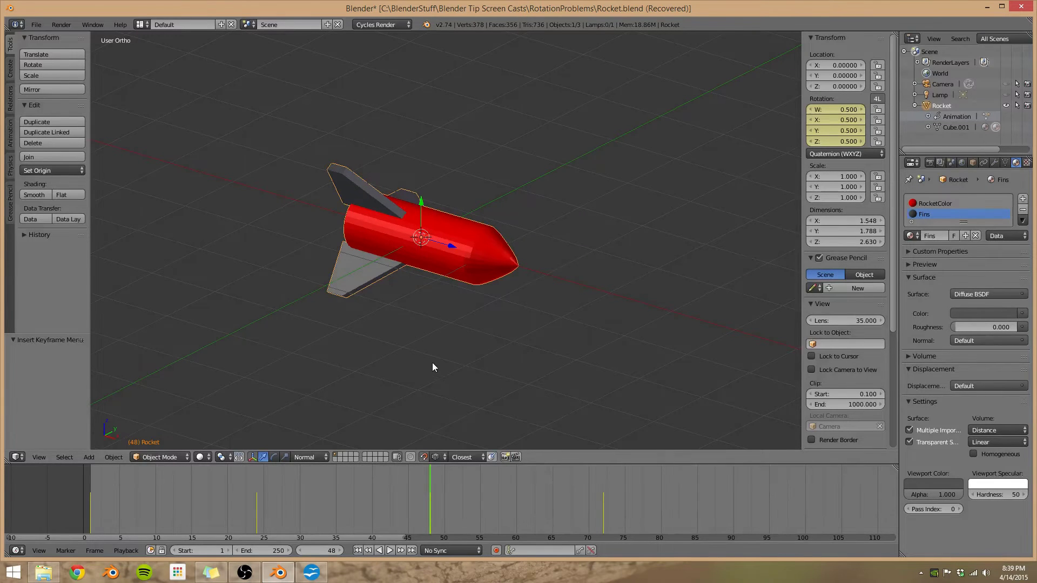
# Set all the rocket's rotation keyframes to Linear interpolation in the Dope Sheet
pyautogui.click(20, 550)
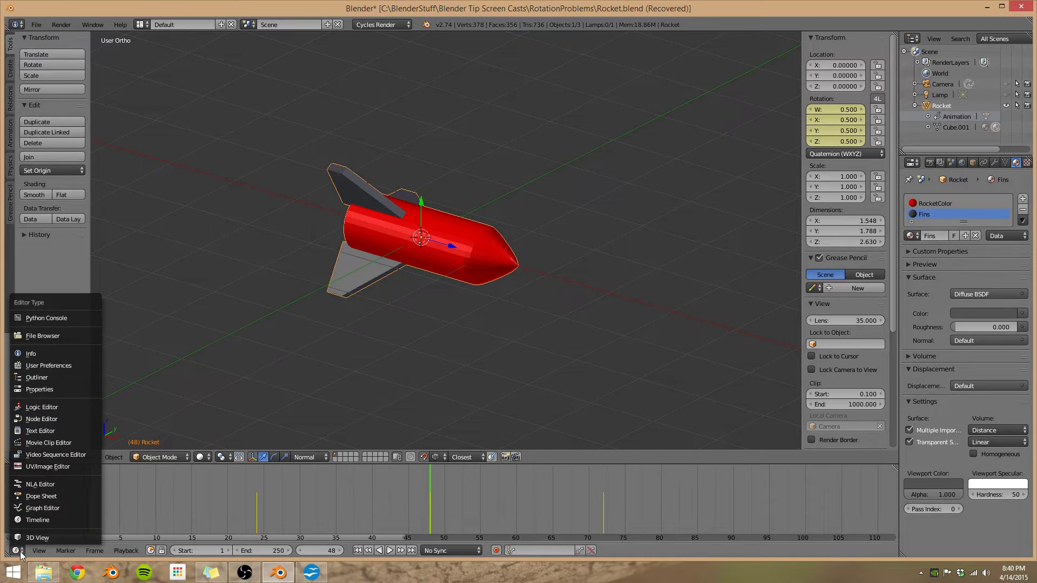
pyautogui.click(54, 497)
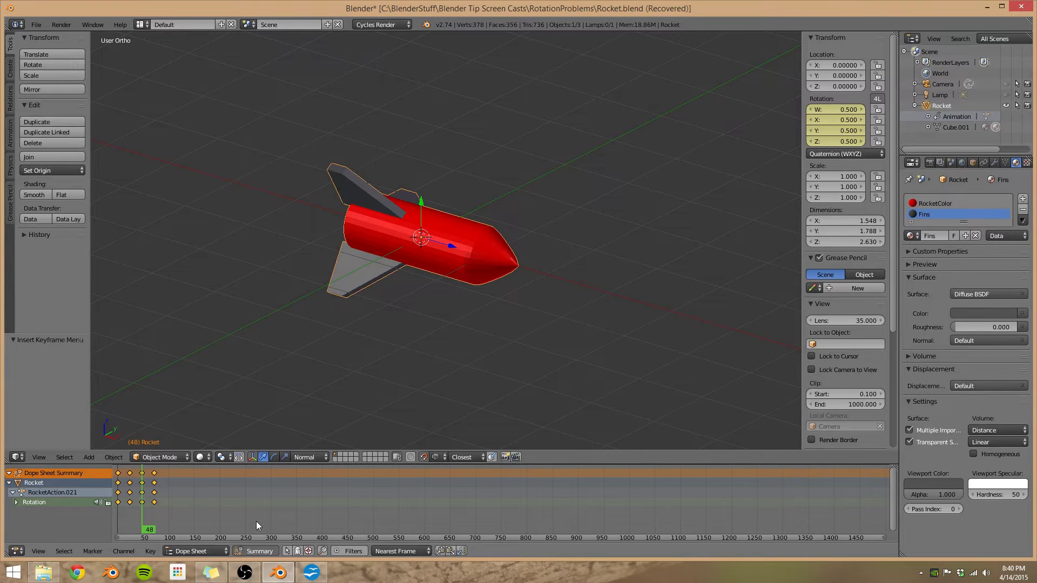
pyautogui.press('t')
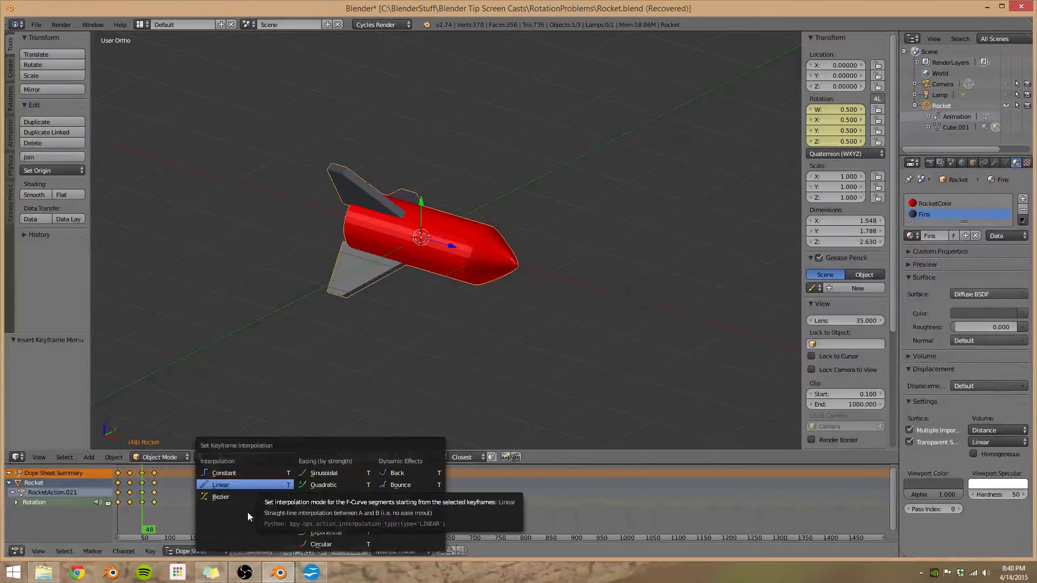
pyautogui.click(221, 486)
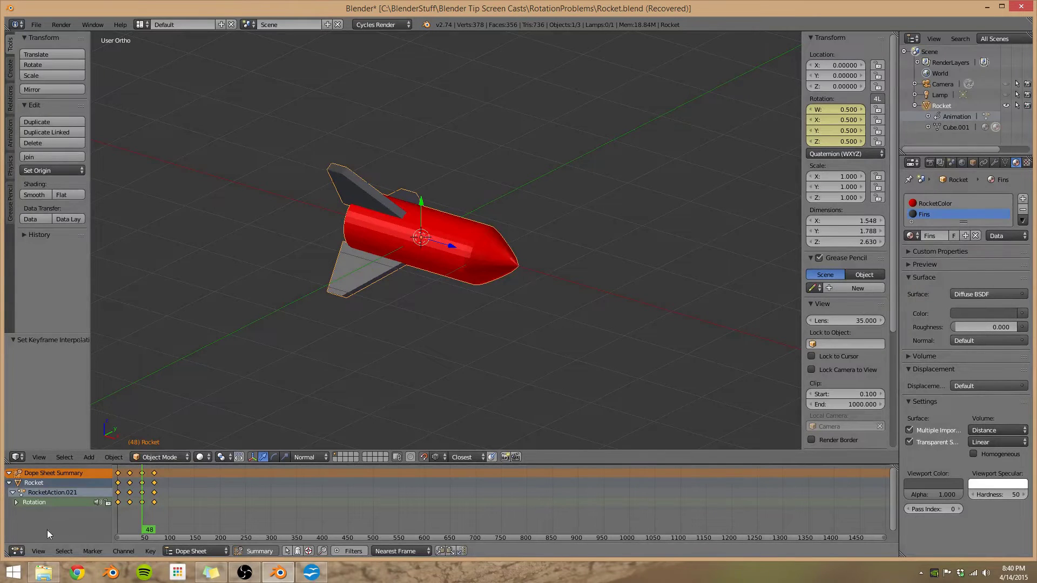
pyautogui.click(17, 551)
# Restore the Timeline, play the linear animation from frame 1, stop, and pan to frames 30–145
pyautogui.click(21, 524)
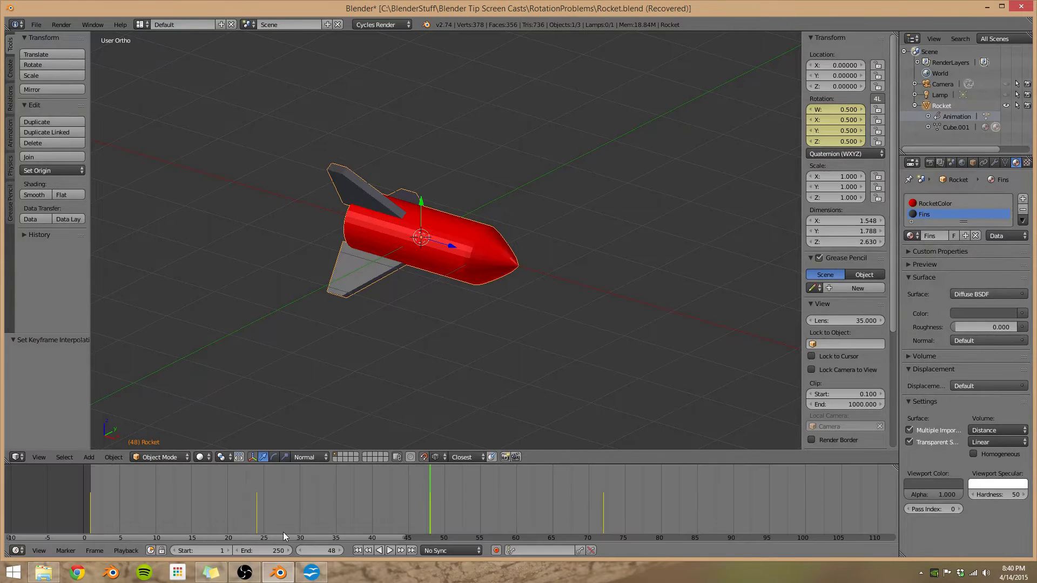
pyautogui.click(359, 551)
pyautogui.click(389, 550)
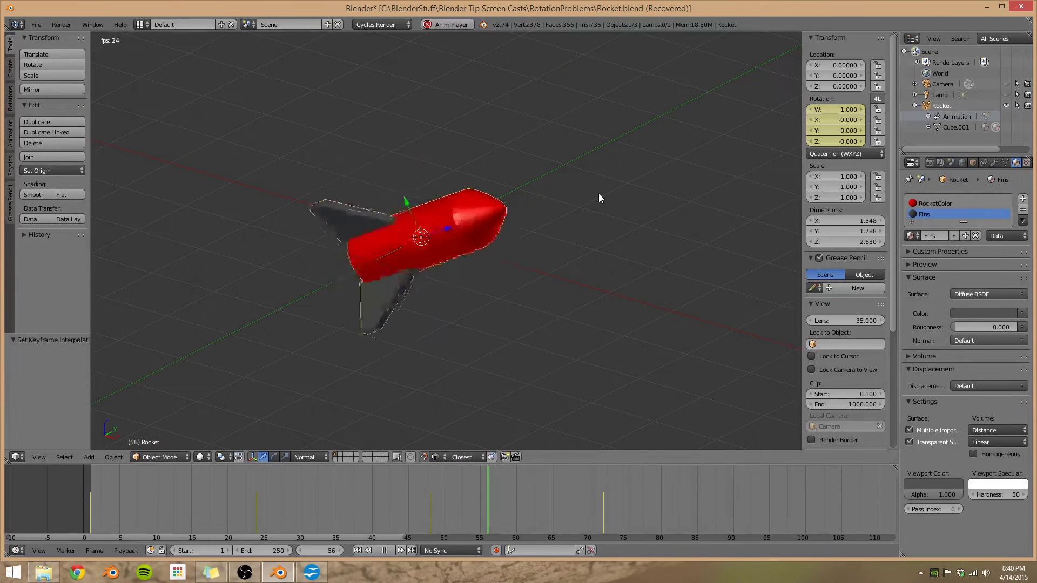
pyautogui.click(384, 550)
pyautogui.moveTo(241, 501); pyautogui.dragTo(600, 477)
pyautogui.moveTo(619, 481); pyautogui.dragTo(397, 478, button='middle')
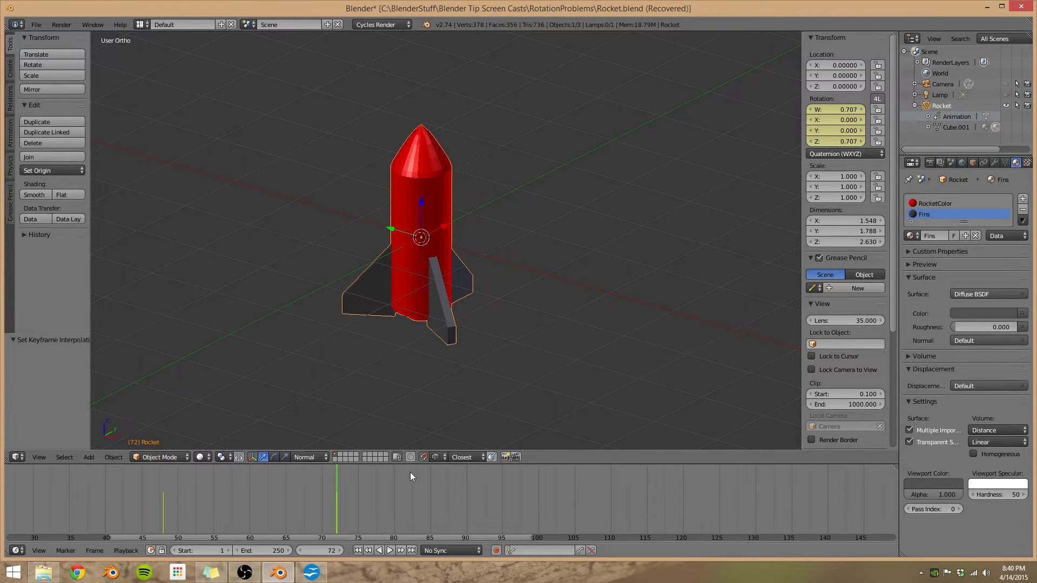
# At frame 96, rotate the rocket about 272° around X and keyframe its rotation
pyautogui.click(334, 550)
pyautogui.write('96')
pyautogui.press('Return')
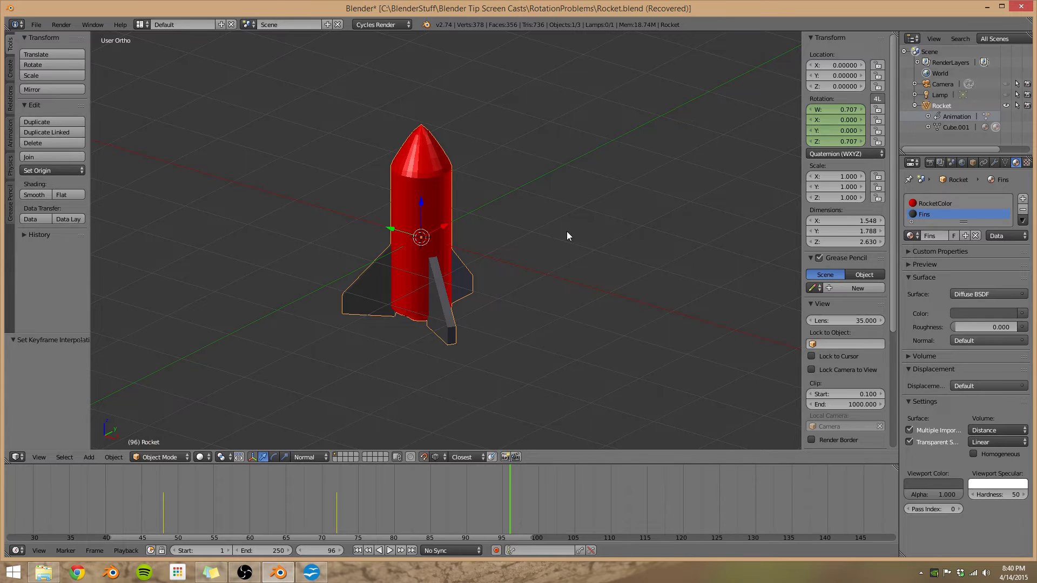
pyautogui.press('r')
pyautogui.press('x')
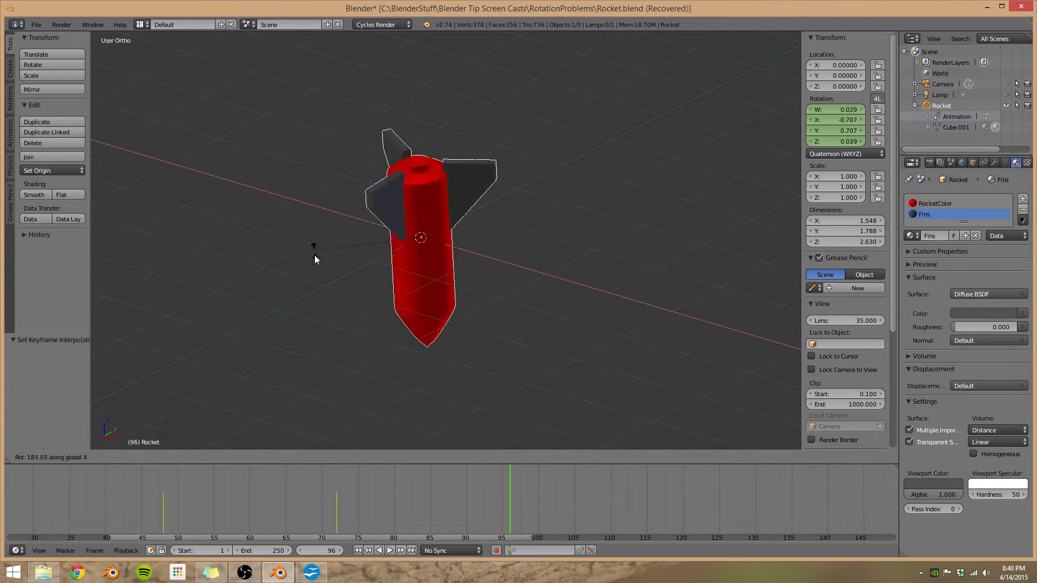
pyautogui.click(430, 348)
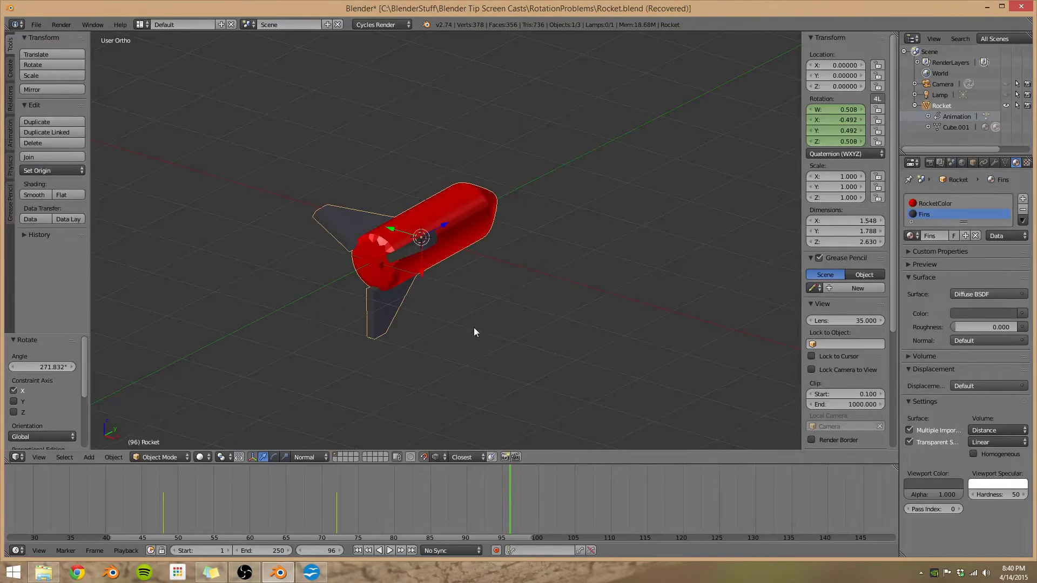
pyautogui.press('i')
pyautogui.click(575, 228)
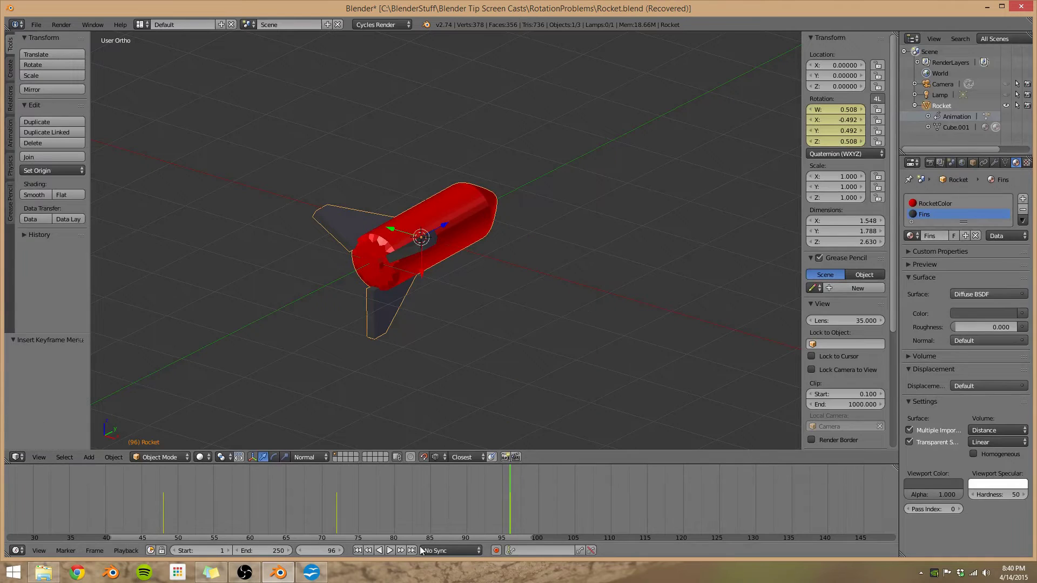
# Play the animation from frame 63 and scrub toward the end to check the rotation
pyautogui.click(271, 491)
pyautogui.click(390, 550)
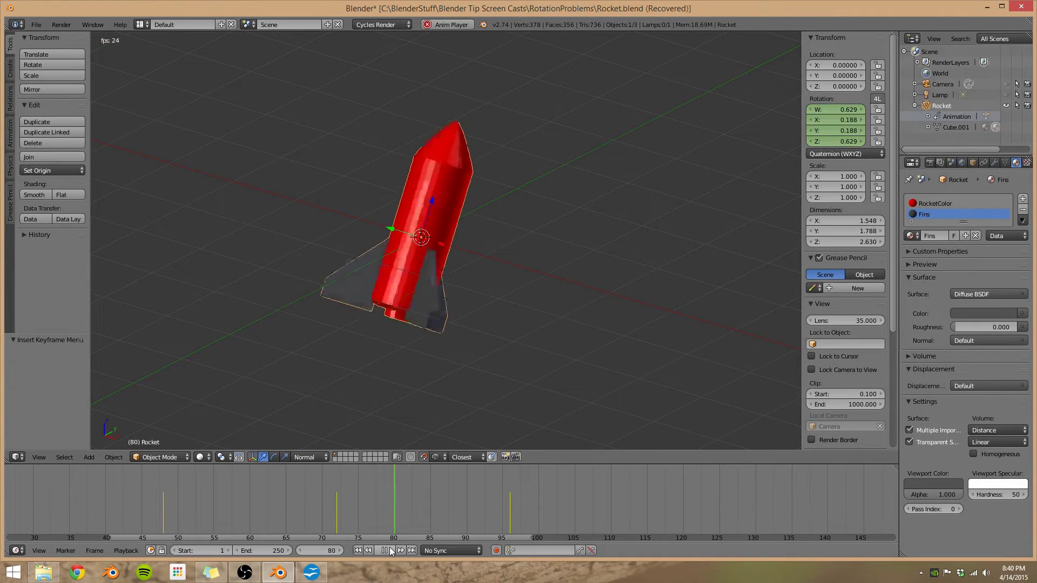
pyautogui.click(384, 550)
pyautogui.moveTo(373, 513); pyautogui.dragTo(511, 503)
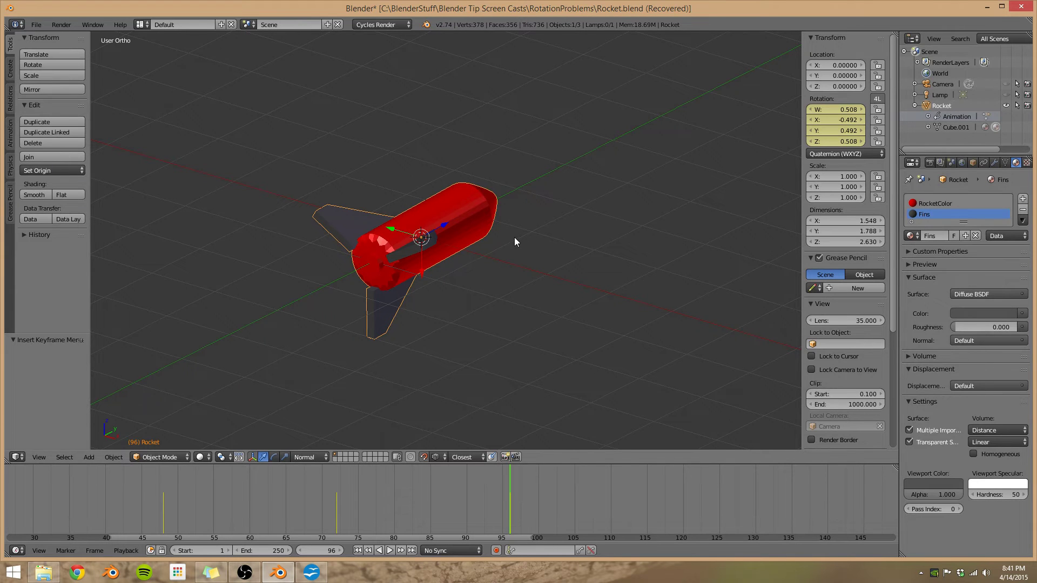
# Delete the rocket's existing keyframes at frame 96 and refresh its pose
pyautogui.hotkey('alt', 'i')
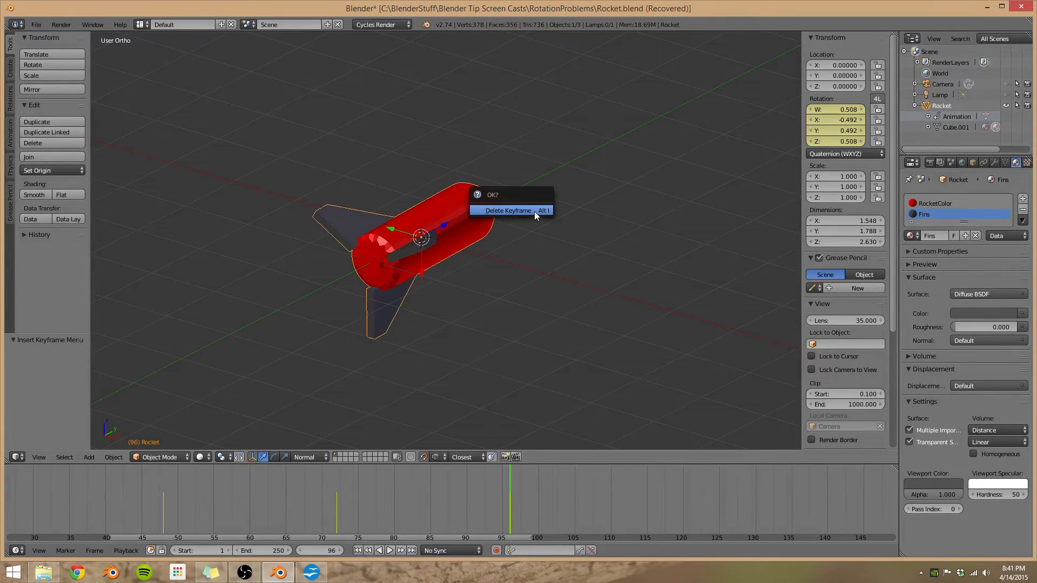
pyautogui.click(533, 212)
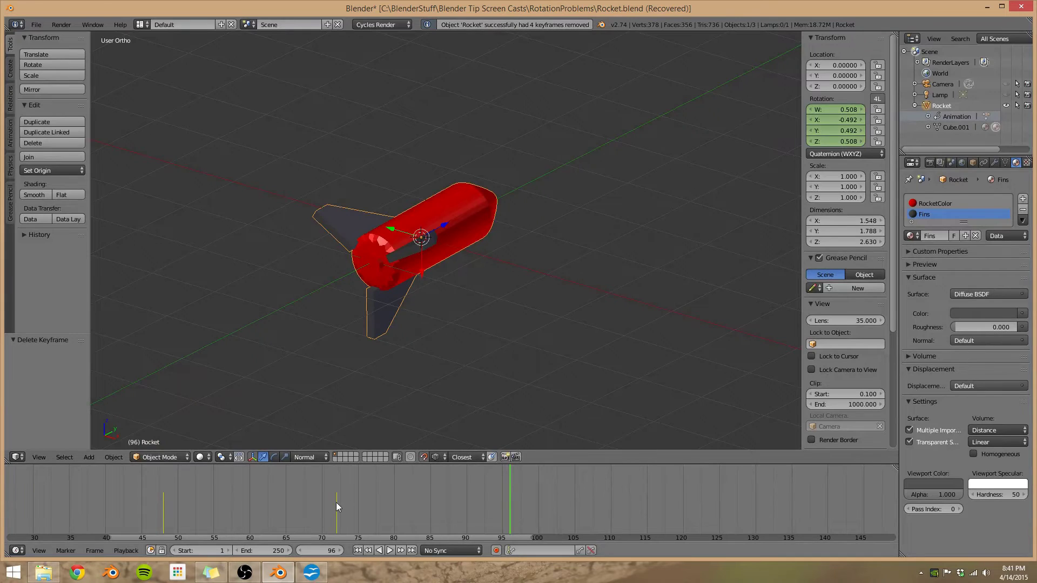
pyautogui.click(503, 501)
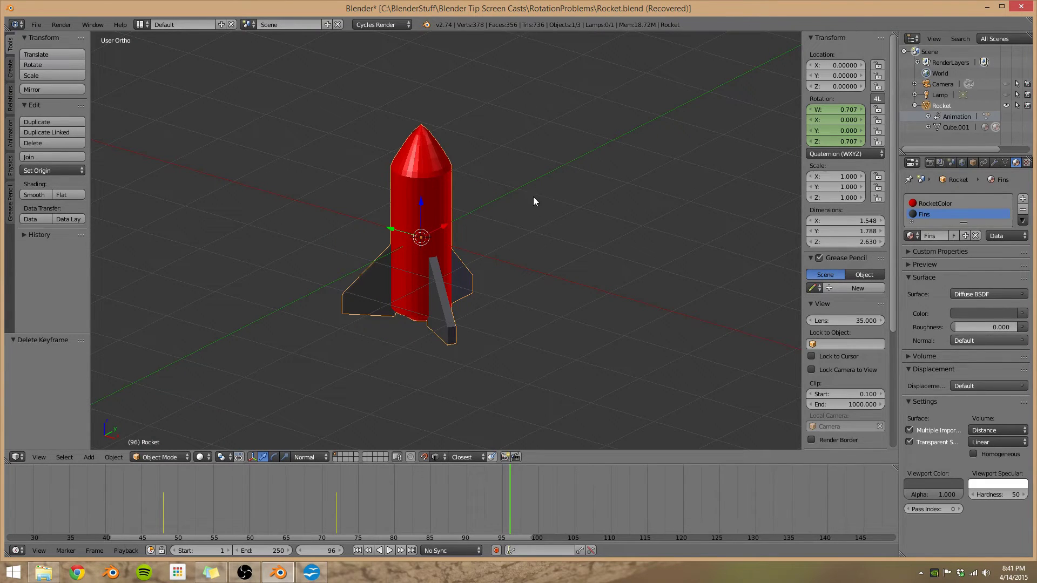
# Tilt the rocket about 157° around X and keyframe its rotation at frame 96
pyautogui.press('r')
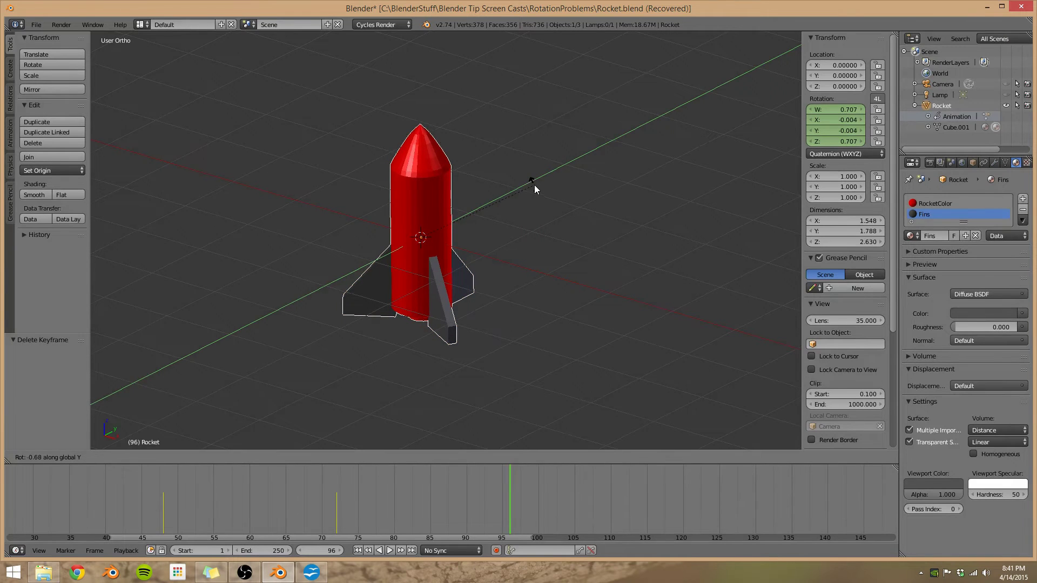
pyautogui.press('x')
pyautogui.press('Escape')
pyautogui.press('r')
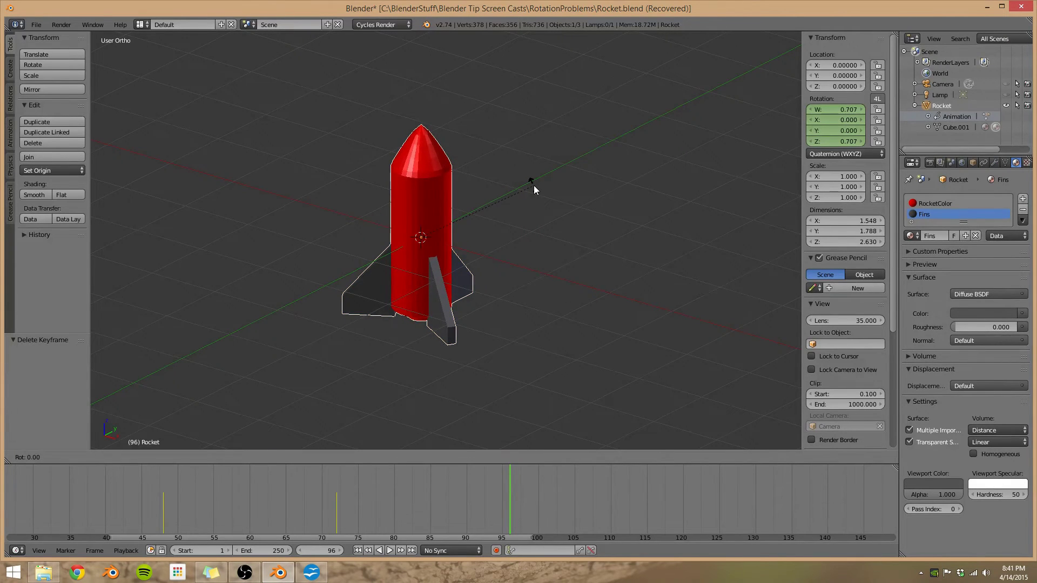
pyautogui.press('x')
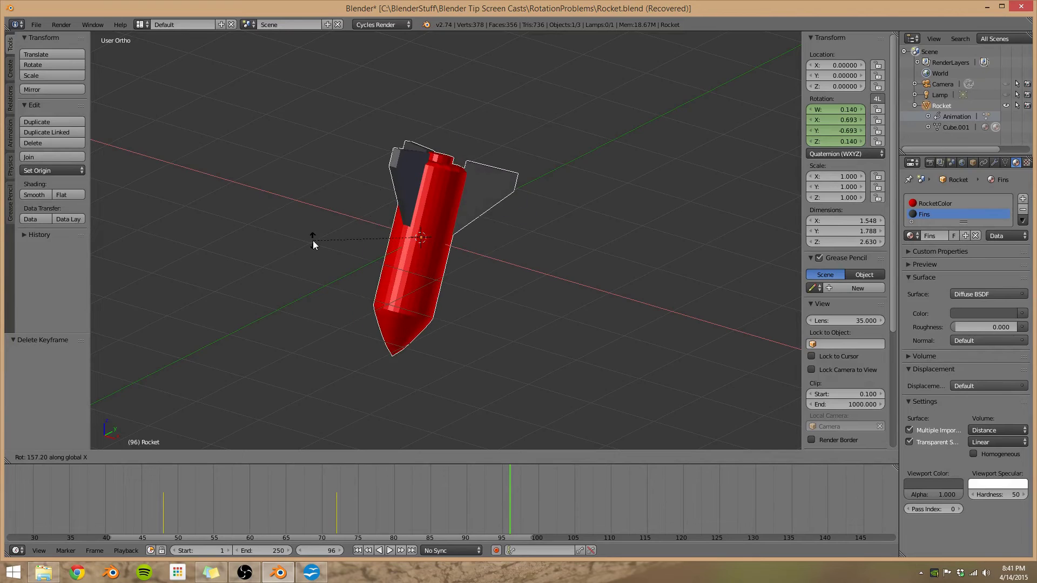
pyautogui.click(313, 241)
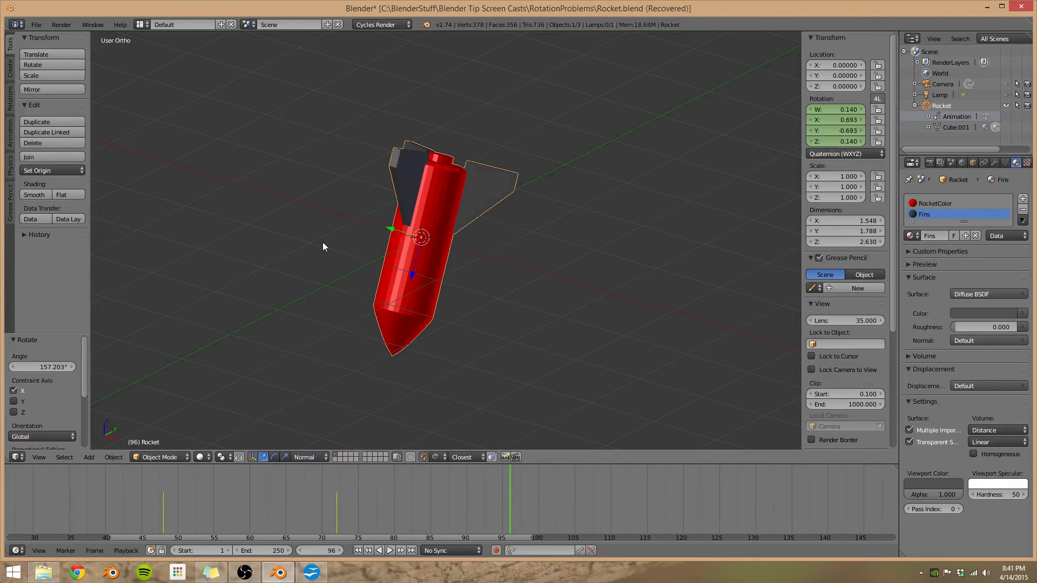
pyautogui.press('i')
pyautogui.click(604, 190)
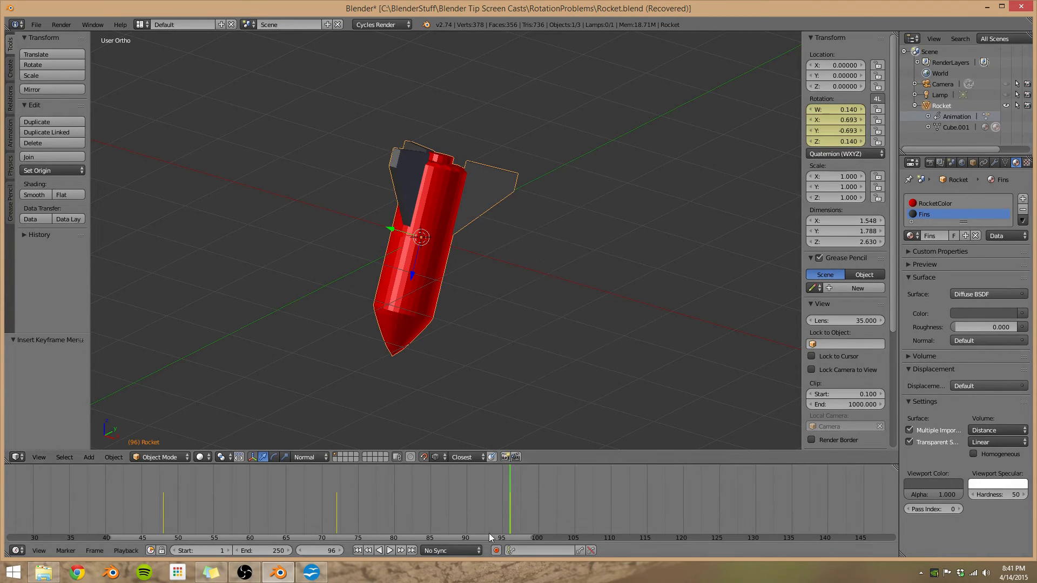
# At frame 120, rotate the rocket further onto its side around X and keyframe its rotation
pyautogui.click(324, 551)
pyautogui.write('120')
pyautogui.press('Return')
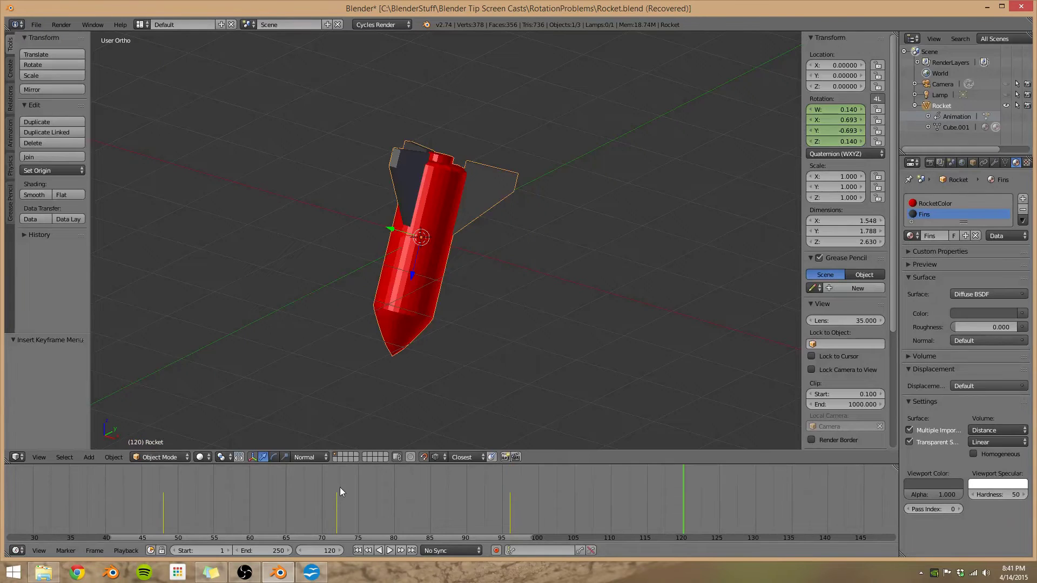
pyautogui.press('r')
pyautogui.press('x')
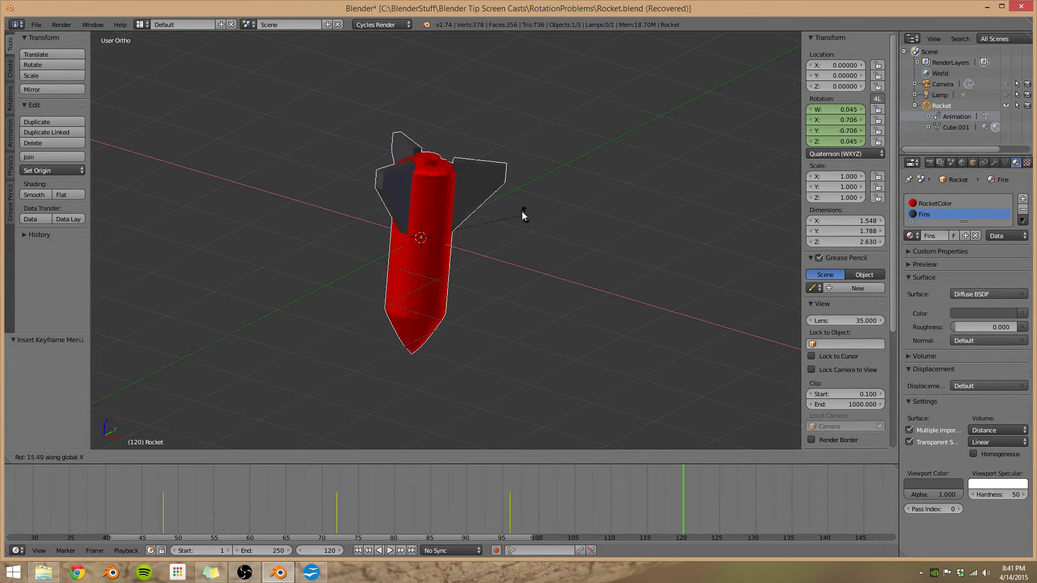
pyautogui.click(391, 160)
pyautogui.press('i')
pyautogui.click(511, 141)
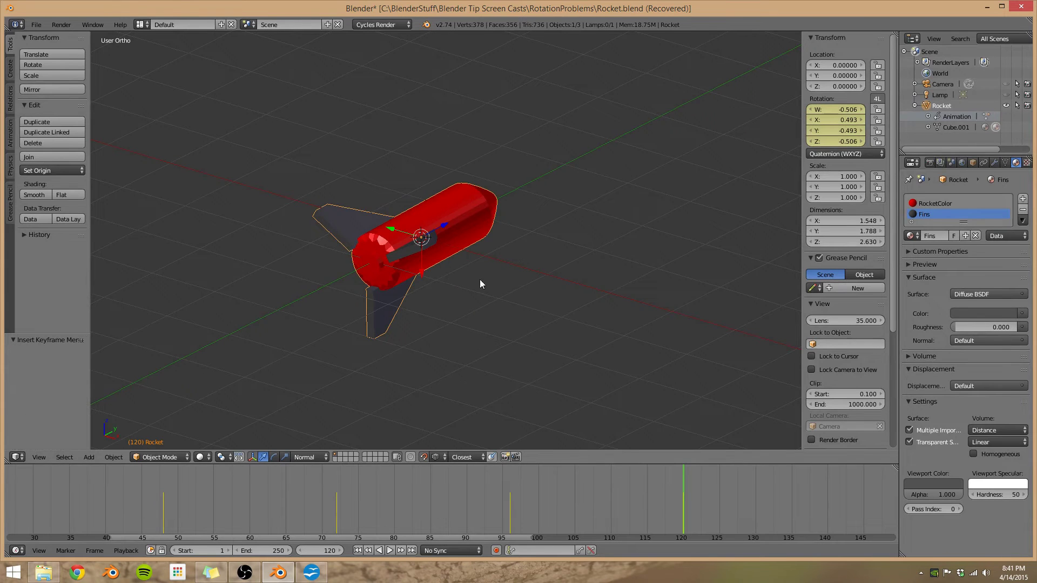
# Play the animation from an in-between frame to check the spin
pyautogui.click(271, 515)
pyautogui.click(390, 550)
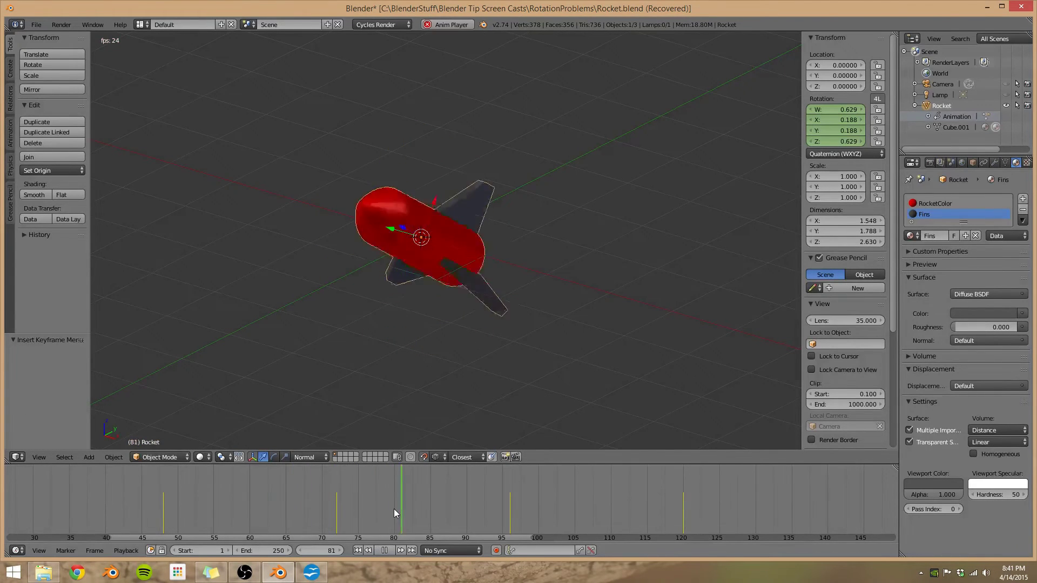
pyautogui.click(387, 550)
# Return to frame 1 and switch the rocket's rotation mode to Axis Angle
pyautogui.hotkey('shift', 'Left')
pyautogui.click(820, 154)
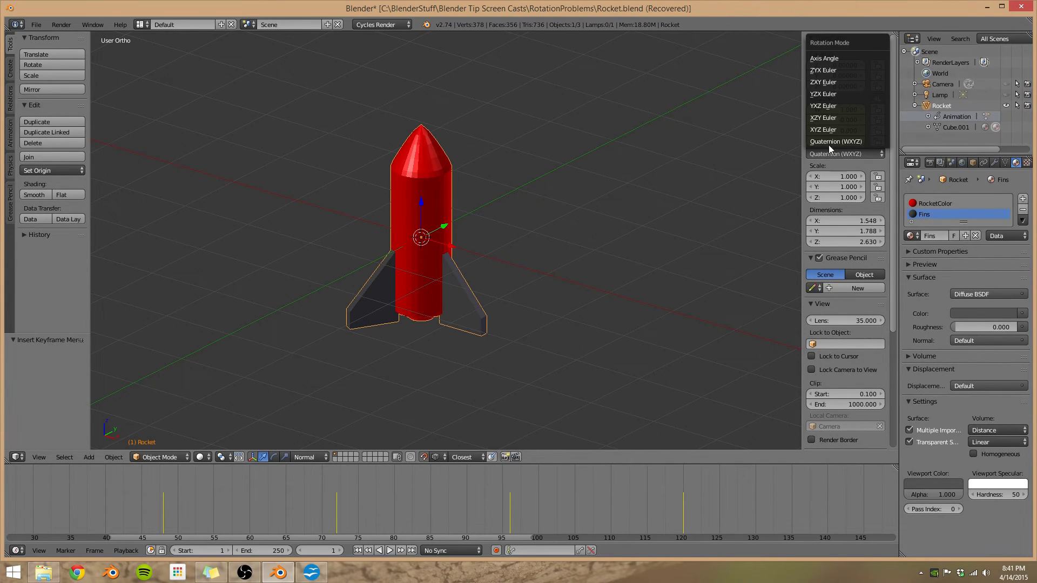
pyautogui.click(834, 58)
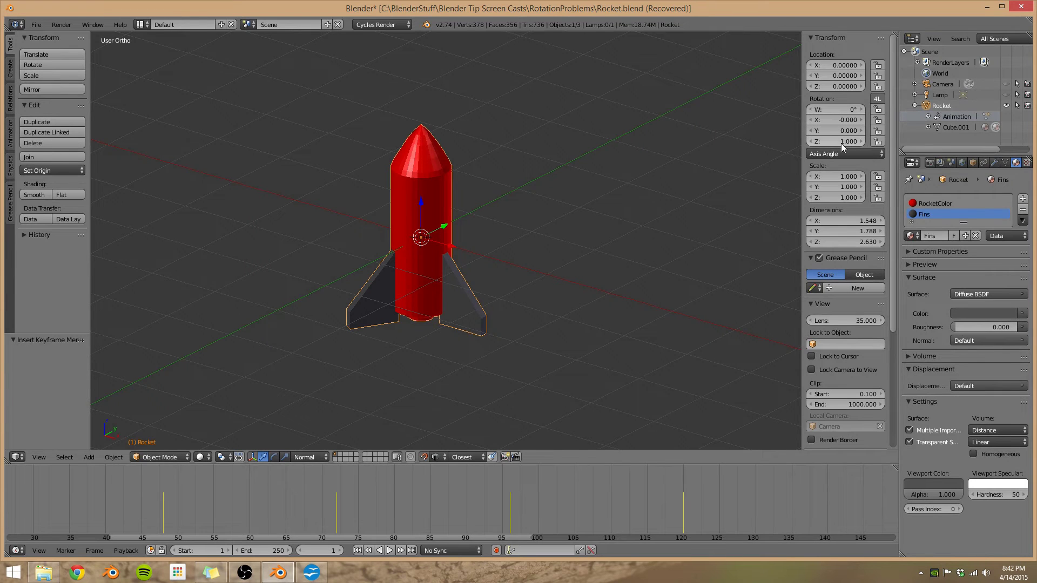
# Spin the rocket about its axis to -252° using the Rotation W field
pyautogui.moveTo(832, 113)
pyautogui.mouseDown()
pyautogui.moveTo(767, 113)
pyautogui.moveTo(832, 113)
pyautogui.mouseUp()
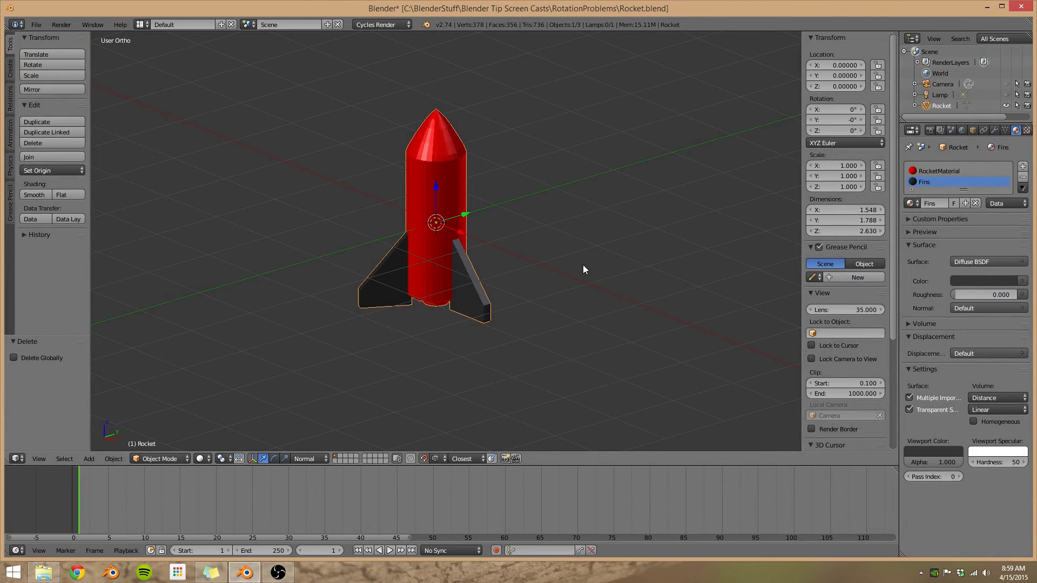
# Add a cube-shaped Empty at the rocket's centre
pyautogui.hotkey('shift', 'a')
pyautogui.moveTo(514, 232)
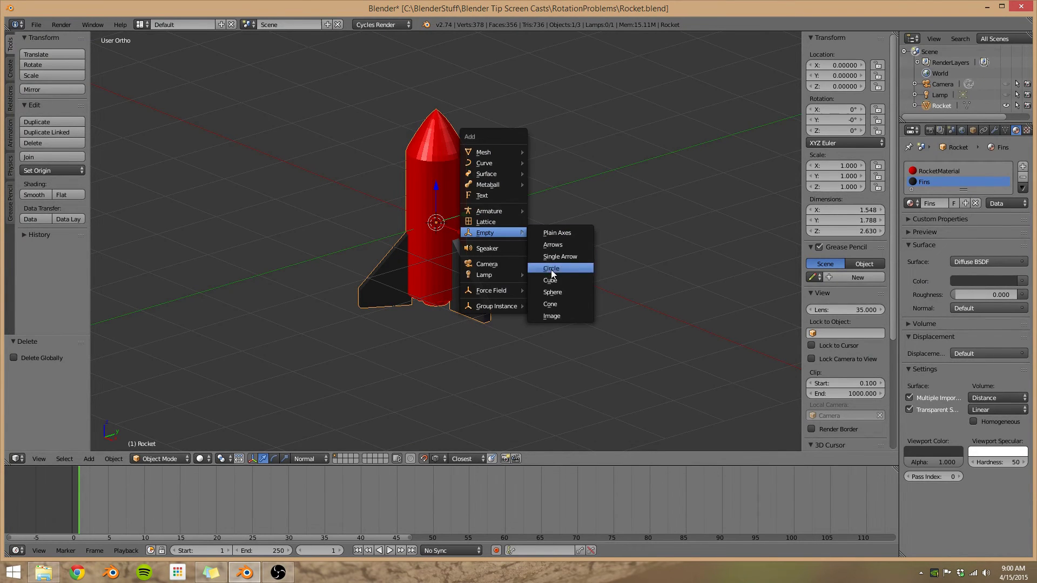
pyautogui.click(551, 281)
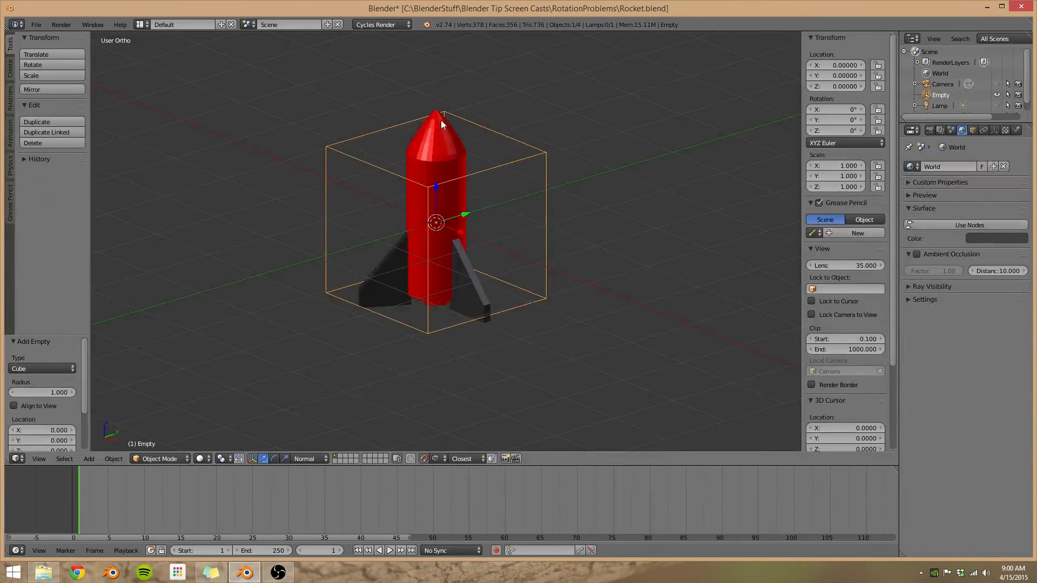
# Parent the rocket to the Empty (Object), test-rotate it, then reselect the rocket alone
pyautogui.keyDown('shift'); pyautogui.rightClick(539, 153); pyautogui.keyUp('shift')
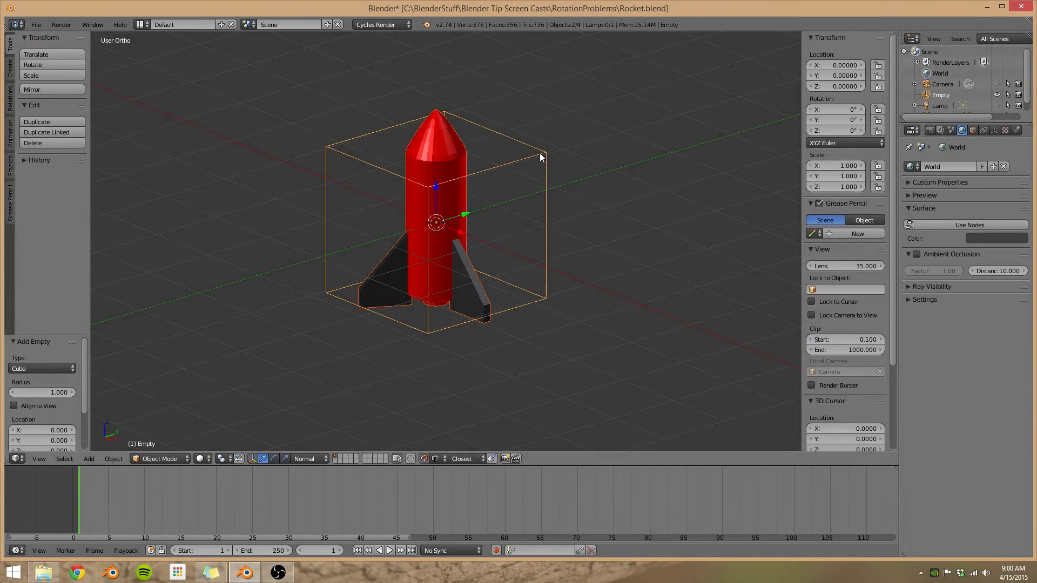
pyautogui.hotkey('ctrl', 'p')
pyautogui.click(571, 145)
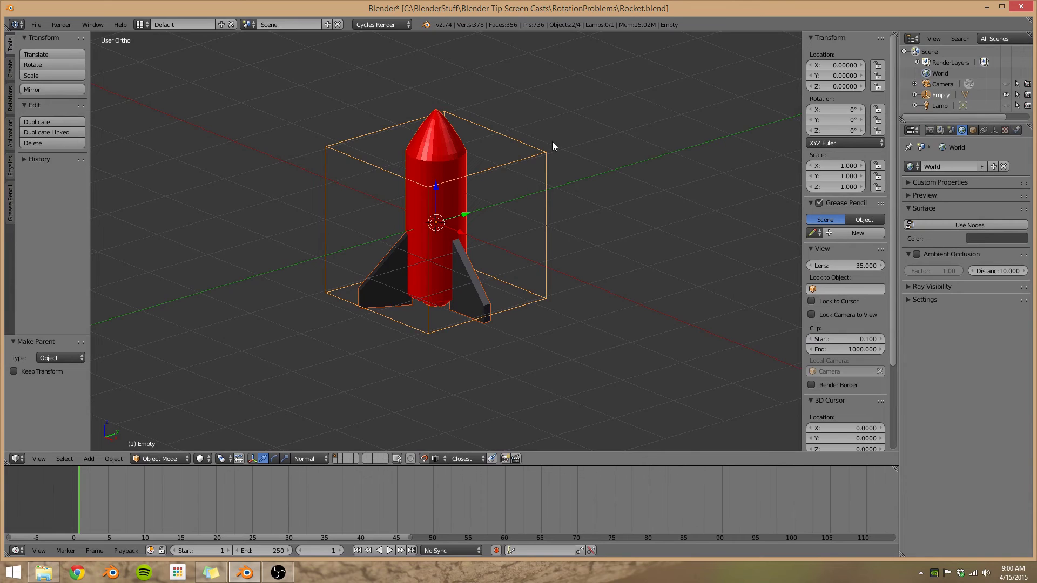
pyautogui.press('r')
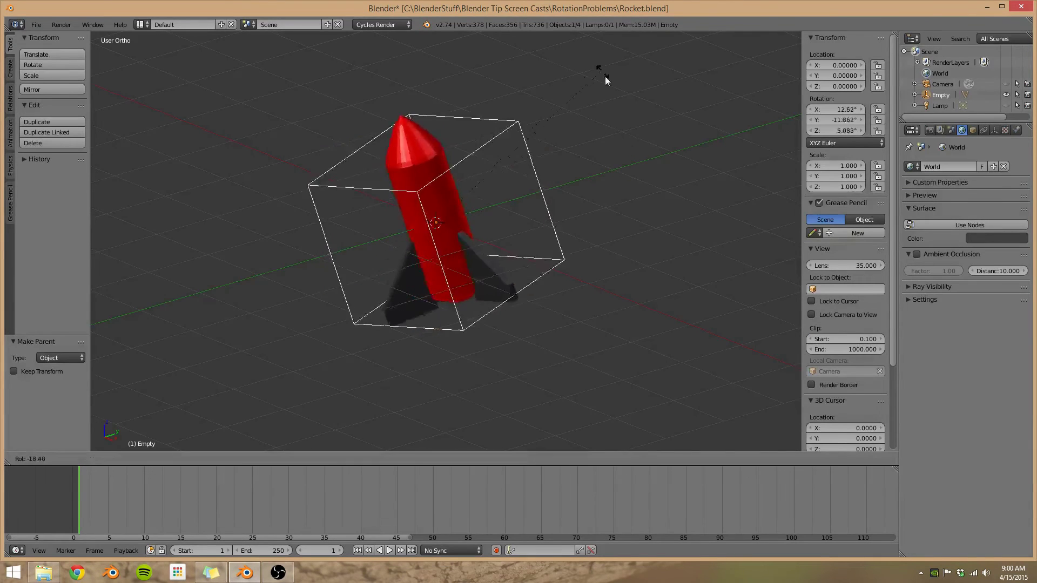
pyautogui.press('Escape')
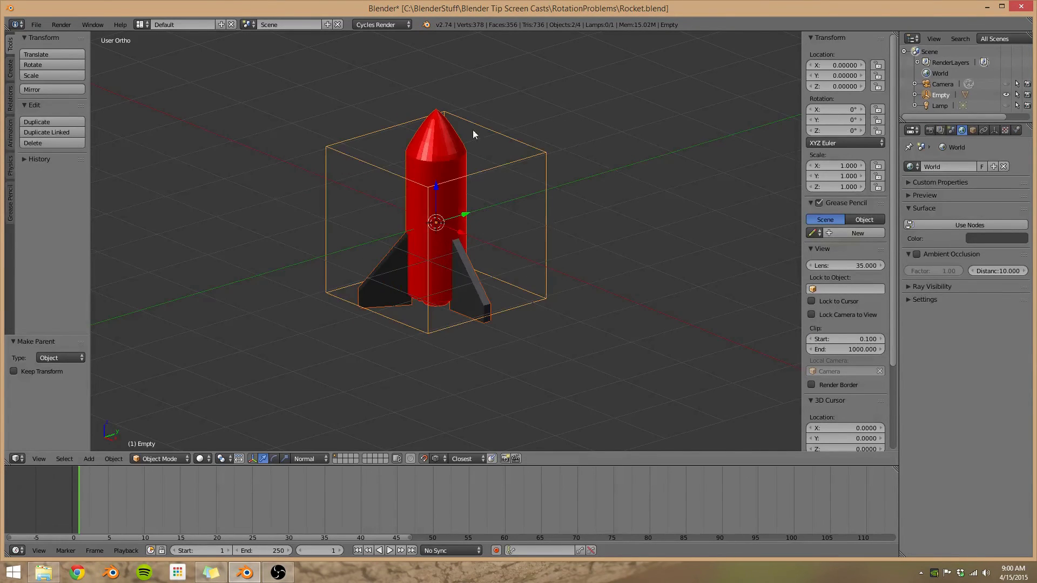
pyautogui.rightClick(442, 140)
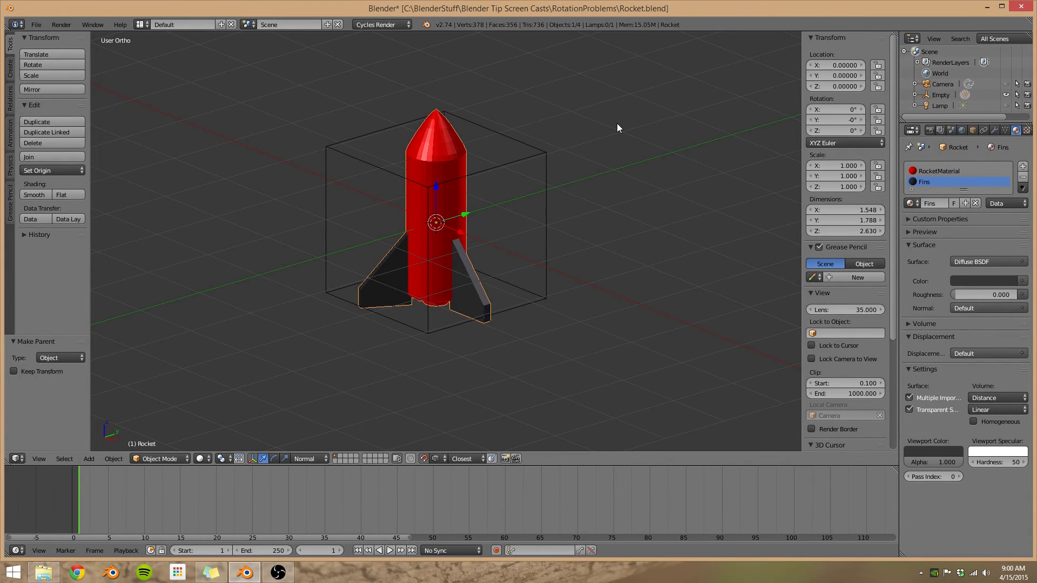
# Keyframe the rocket's rotation at frame 1, then key a 720° Z rotation at frame 96
pyautogui.press('i')
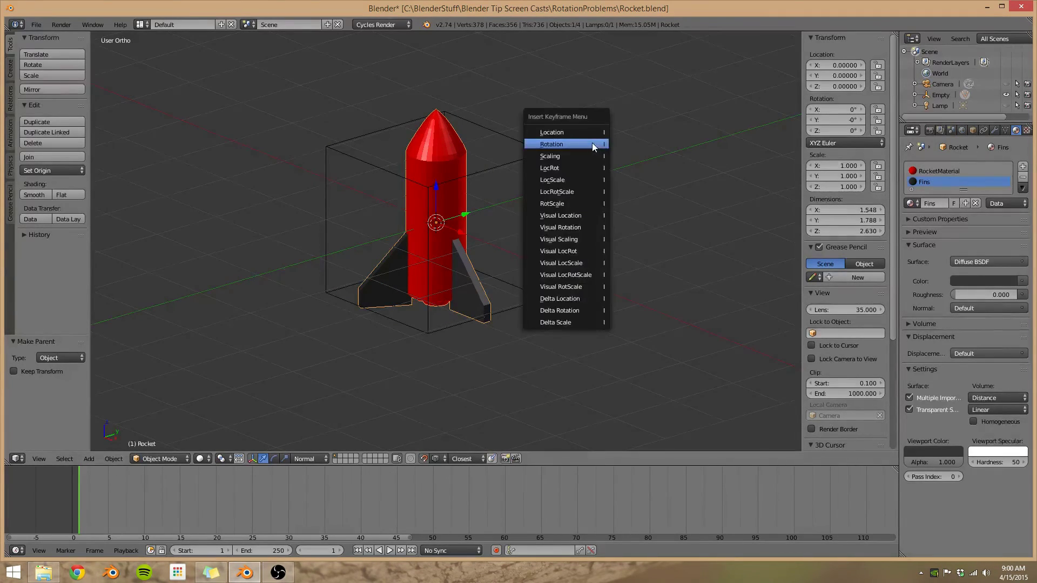
pyautogui.click(592, 142)
pyautogui.click(323, 551)
pyautogui.write('96')
pyautogui.press('Return')
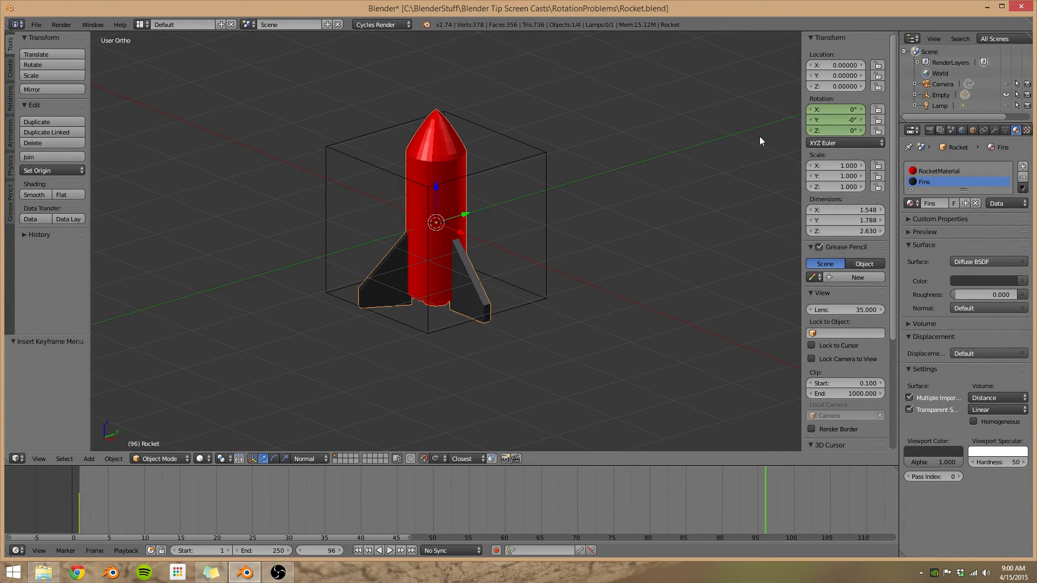
pyautogui.click(838, 131)
pyautogui.write('7')
pyautogui.write('i')
pyautogui.click(587, 120)
# Select the cube Empty and keyframe its rotation at frame 1
pyautogui.rightClick(538, 164)
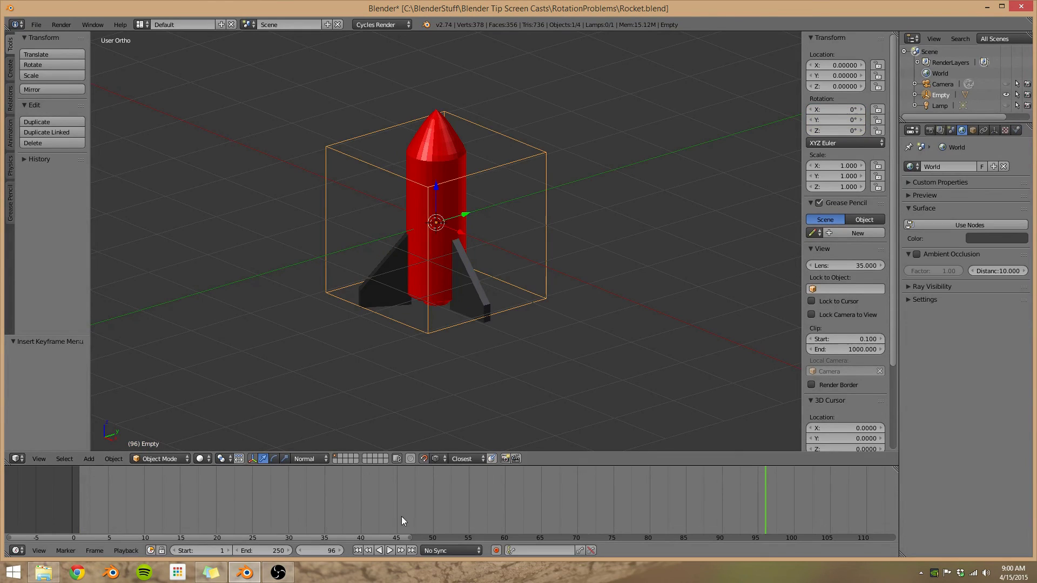
pyautogui.click(358, 550)
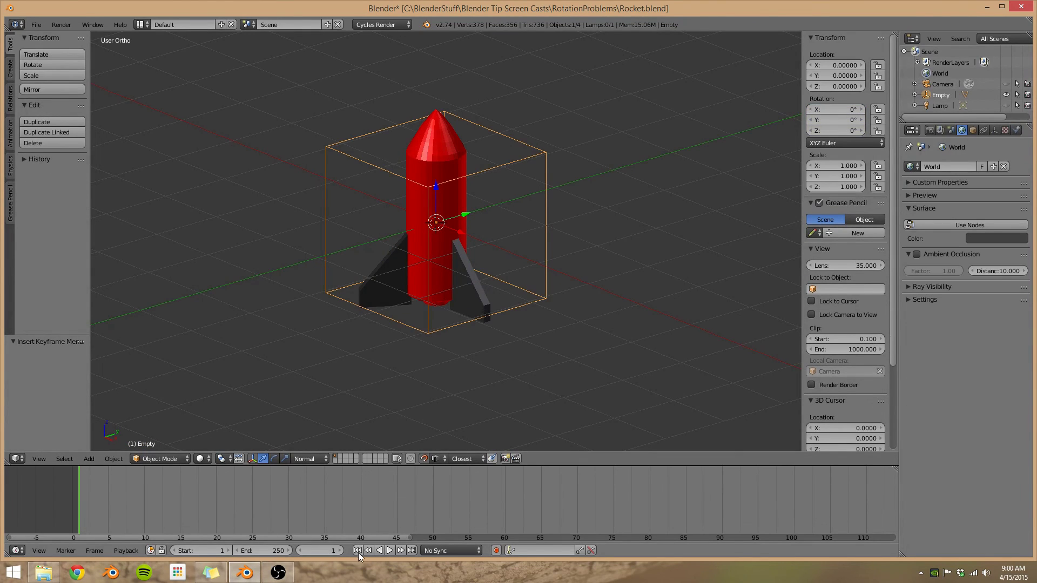
pyautogui.press('i')
pyautogui.click(591, 254)
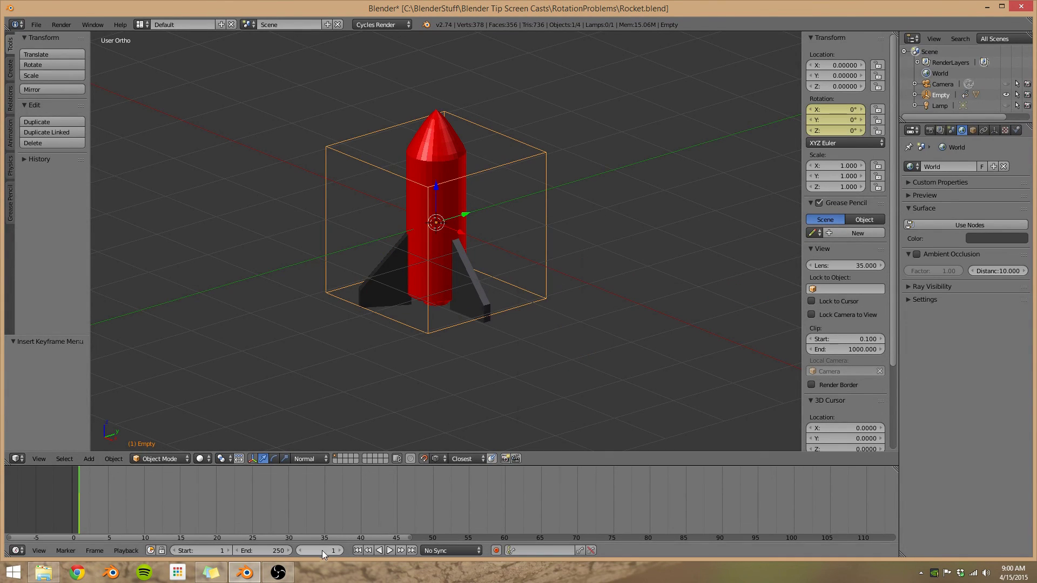
# At frame 96, rotate the Empty 90° about X and keyframe its rotation
pyautogui.write('96')
pyautogui.press('Return')
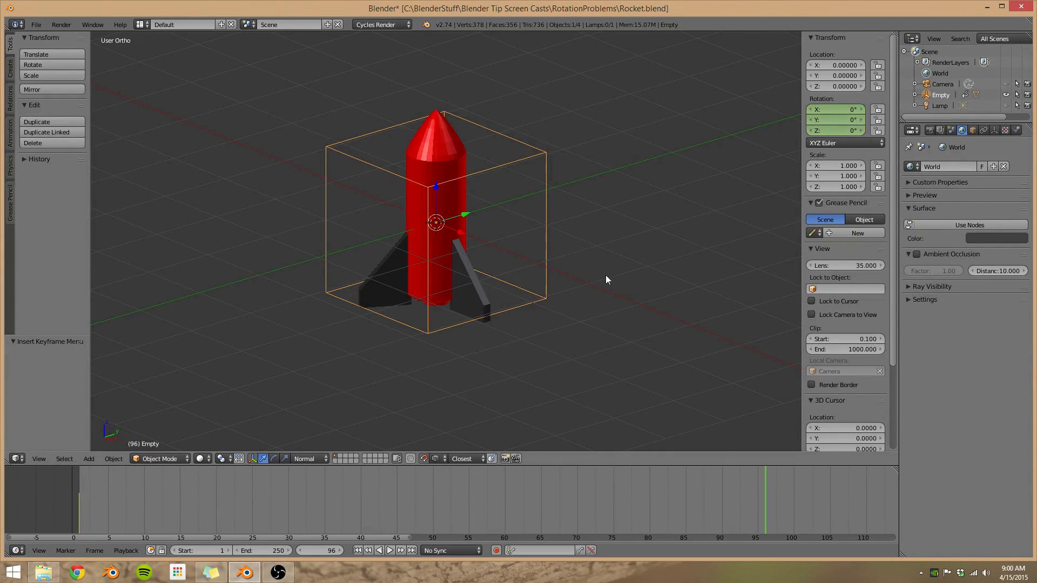
pyautogui.press('r')
pyautogui.press('x')
pyautogui.press('9')
pyautogui.press('0')
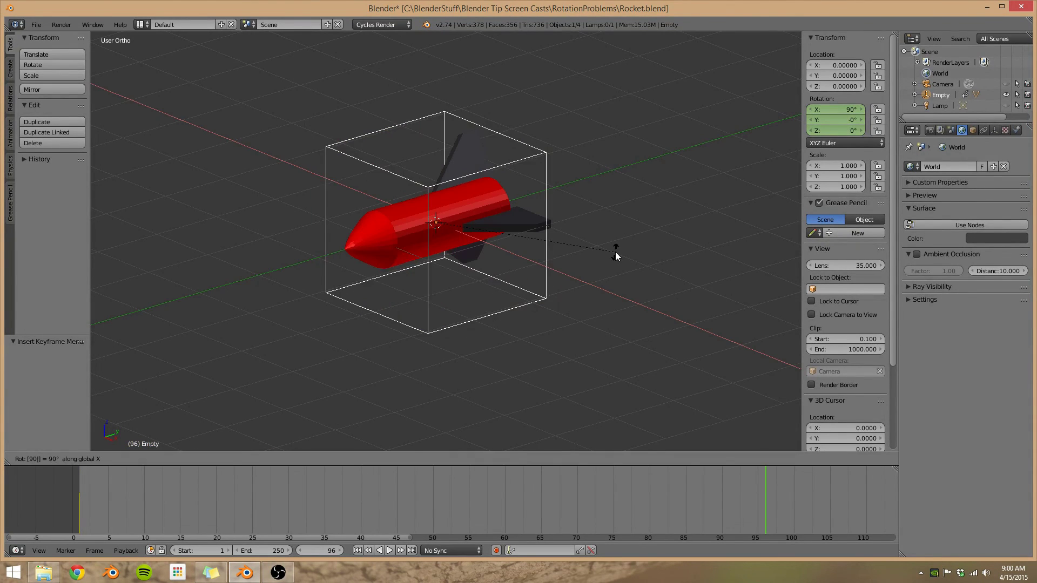
pyautogui.press('Return')
pyautogui.press('i')
pyautogui.click(614, 252)
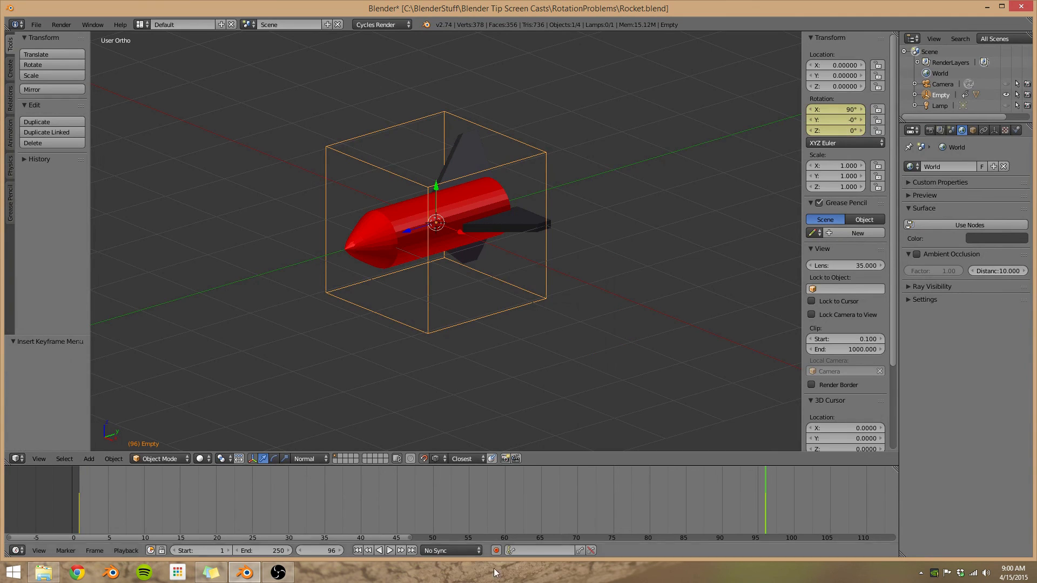
# Play the animation from frame 1 to check the Empty carrying the rocket
pyautogui.click(358, 550)
pyautogui.click(389, 550)
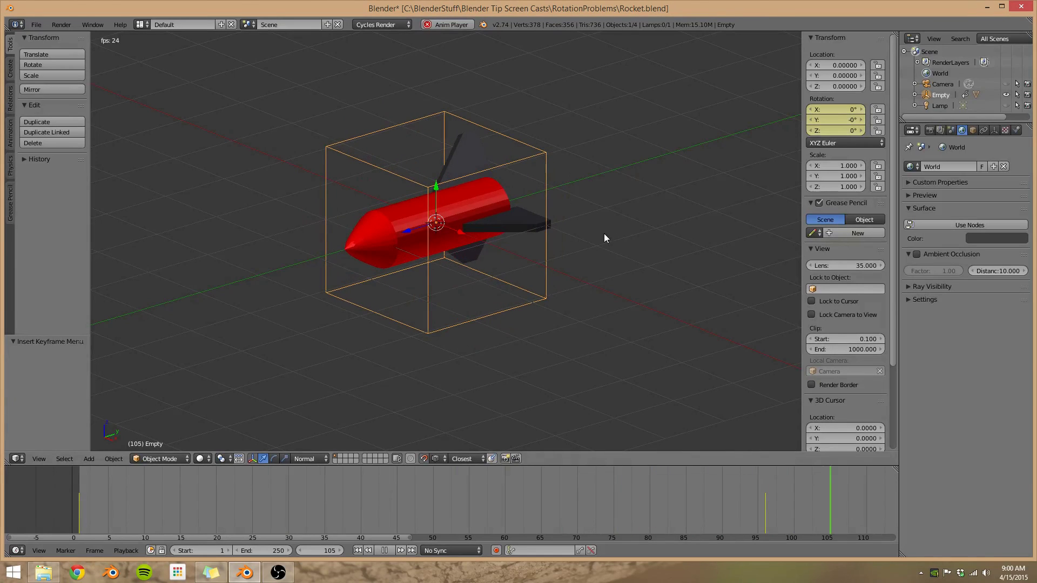
pyautogui.click(385, 550)
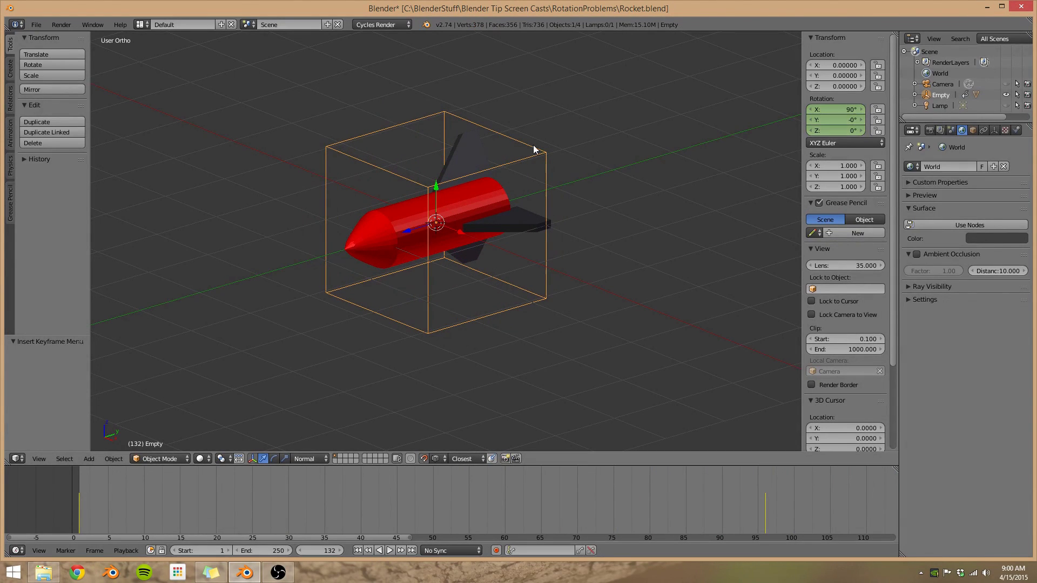